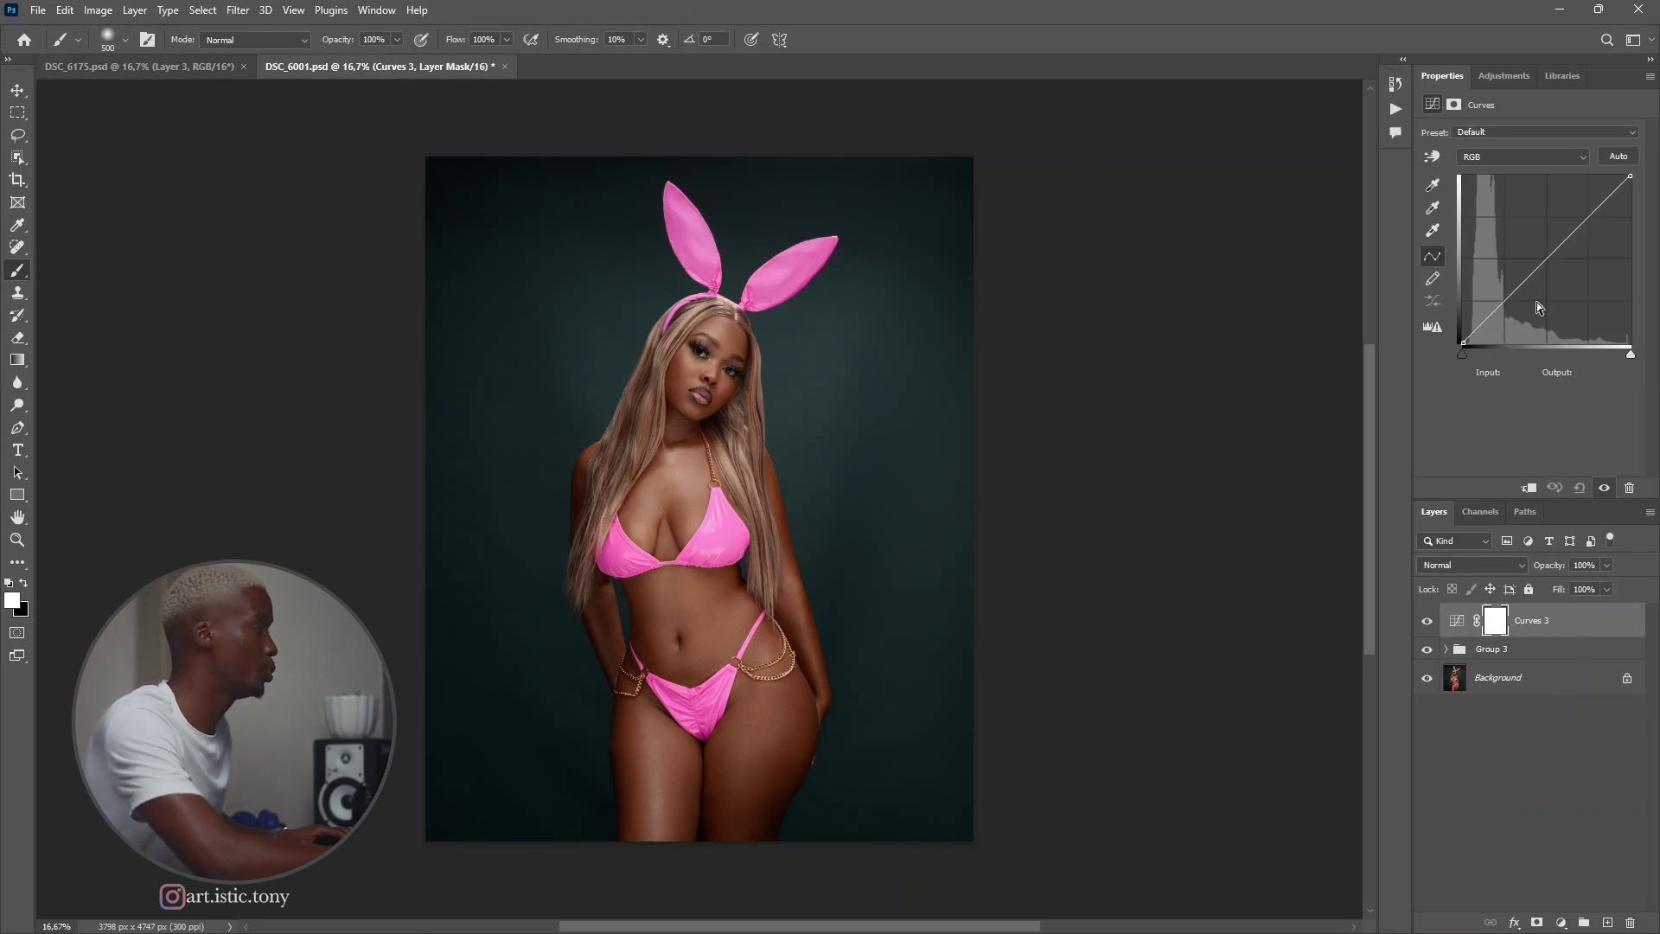
Step: Set the Curves 3 adjustment layer's blend mode to Screen, leaving its curve straight
mouse_move(1551, 252)
left_mouse_down()
mouse_move(1544, 226)
mouse_move(1547, 264)
left_mouse_up()
key("Delete")
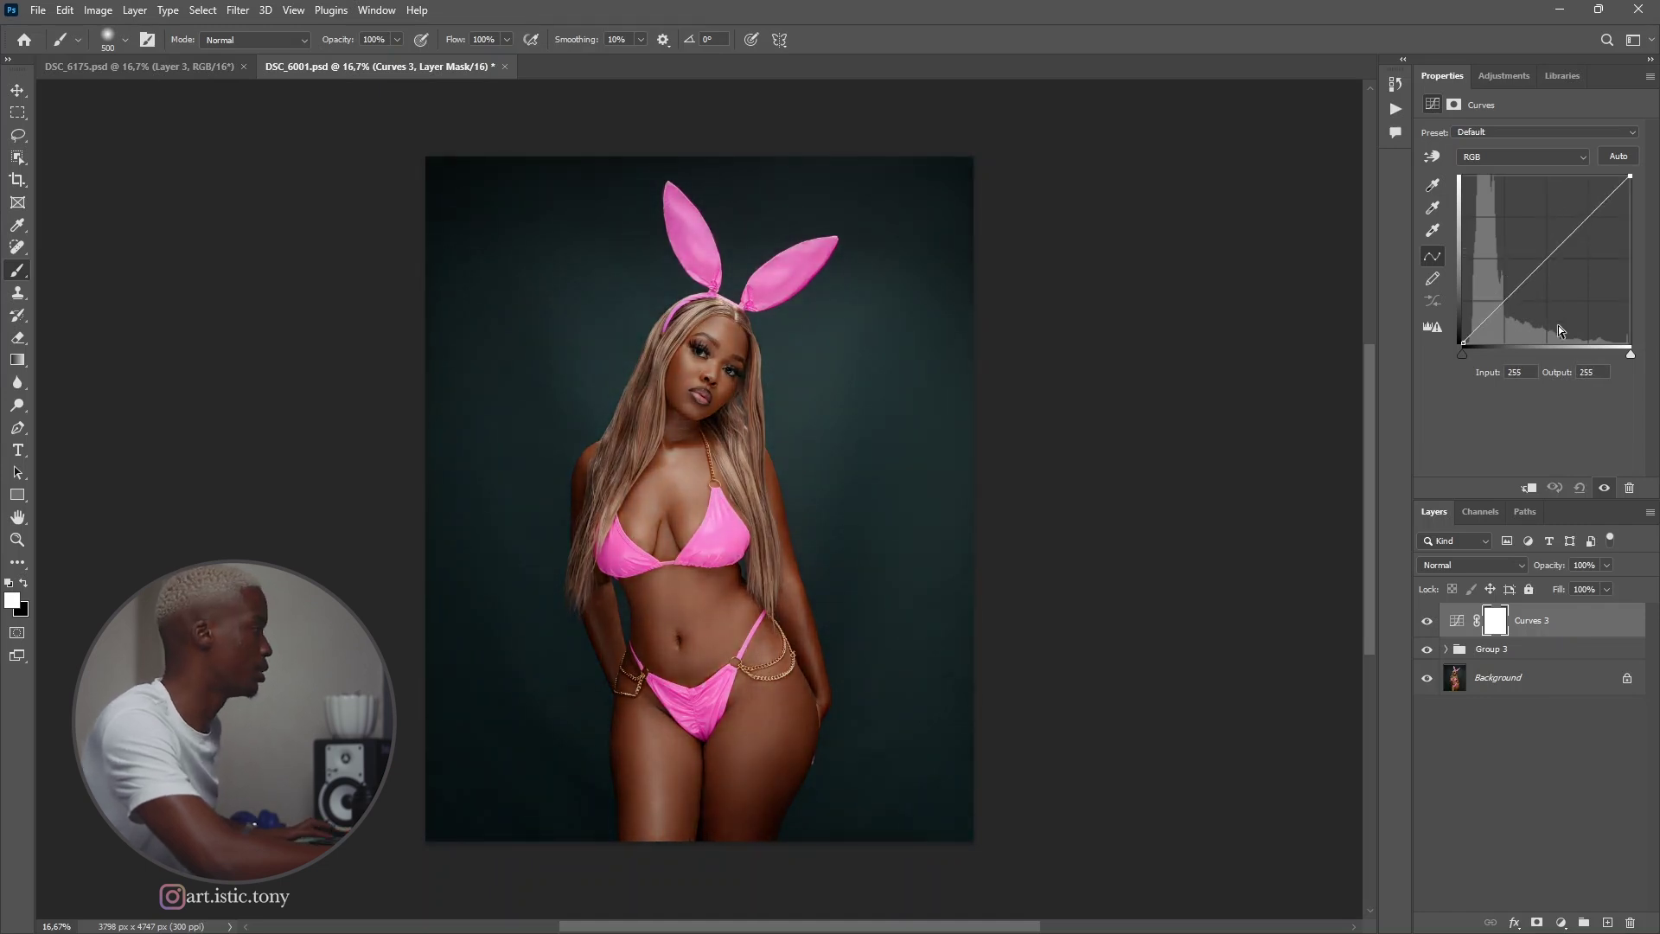
left_click(1479, 564)
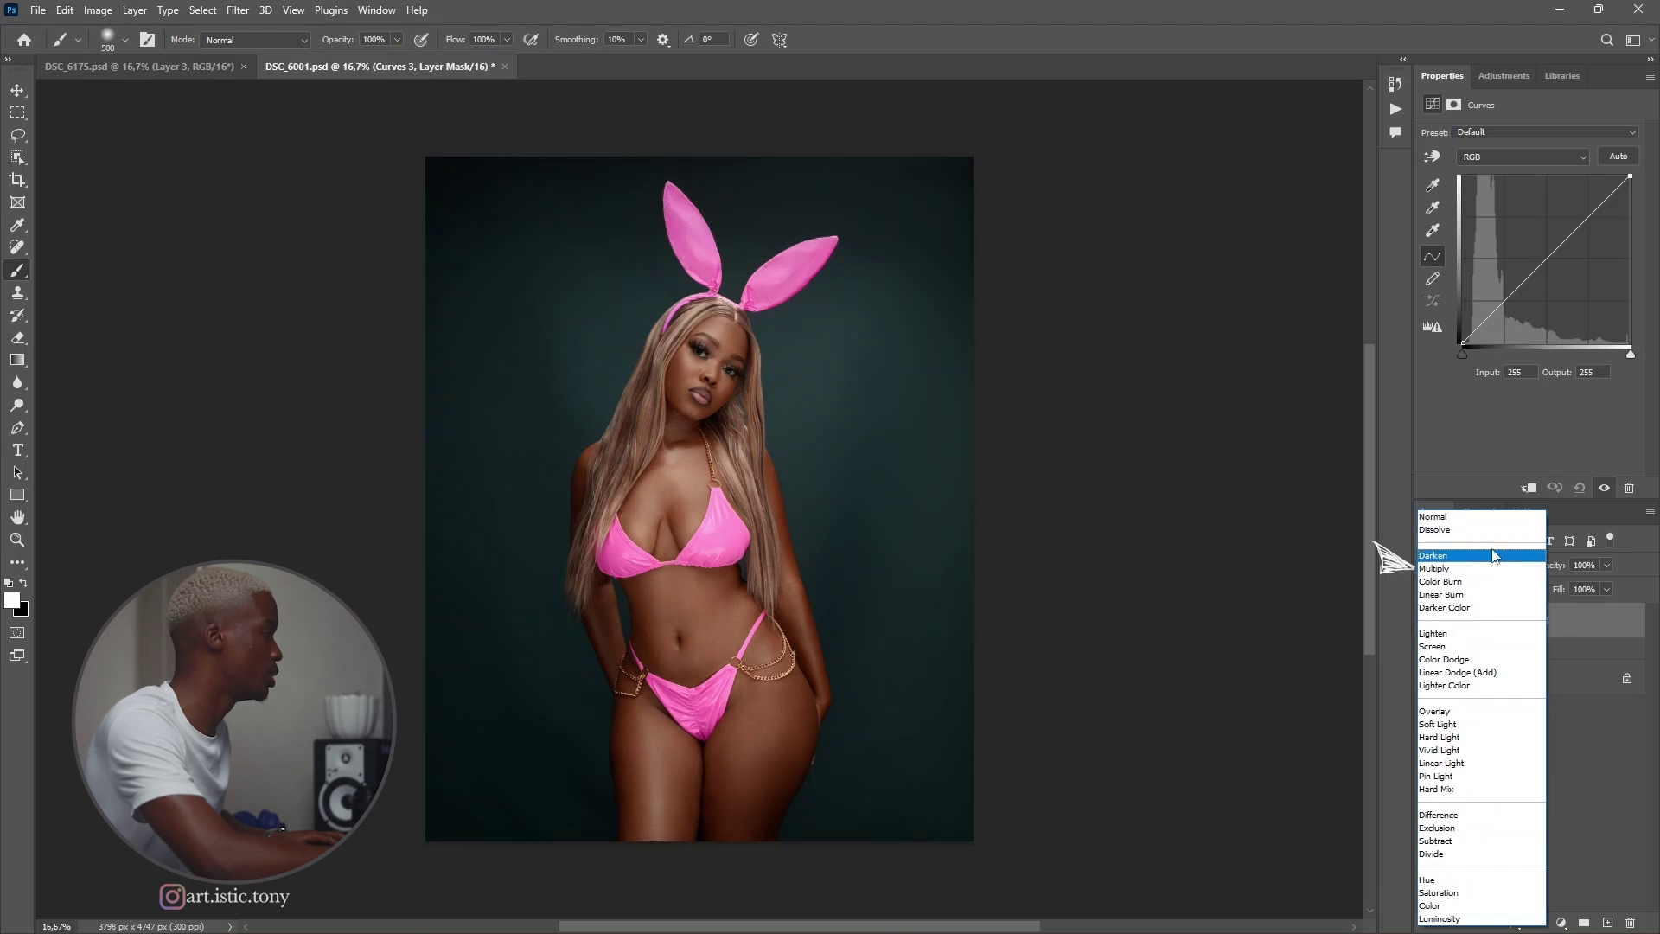
left_click(1441, 650)
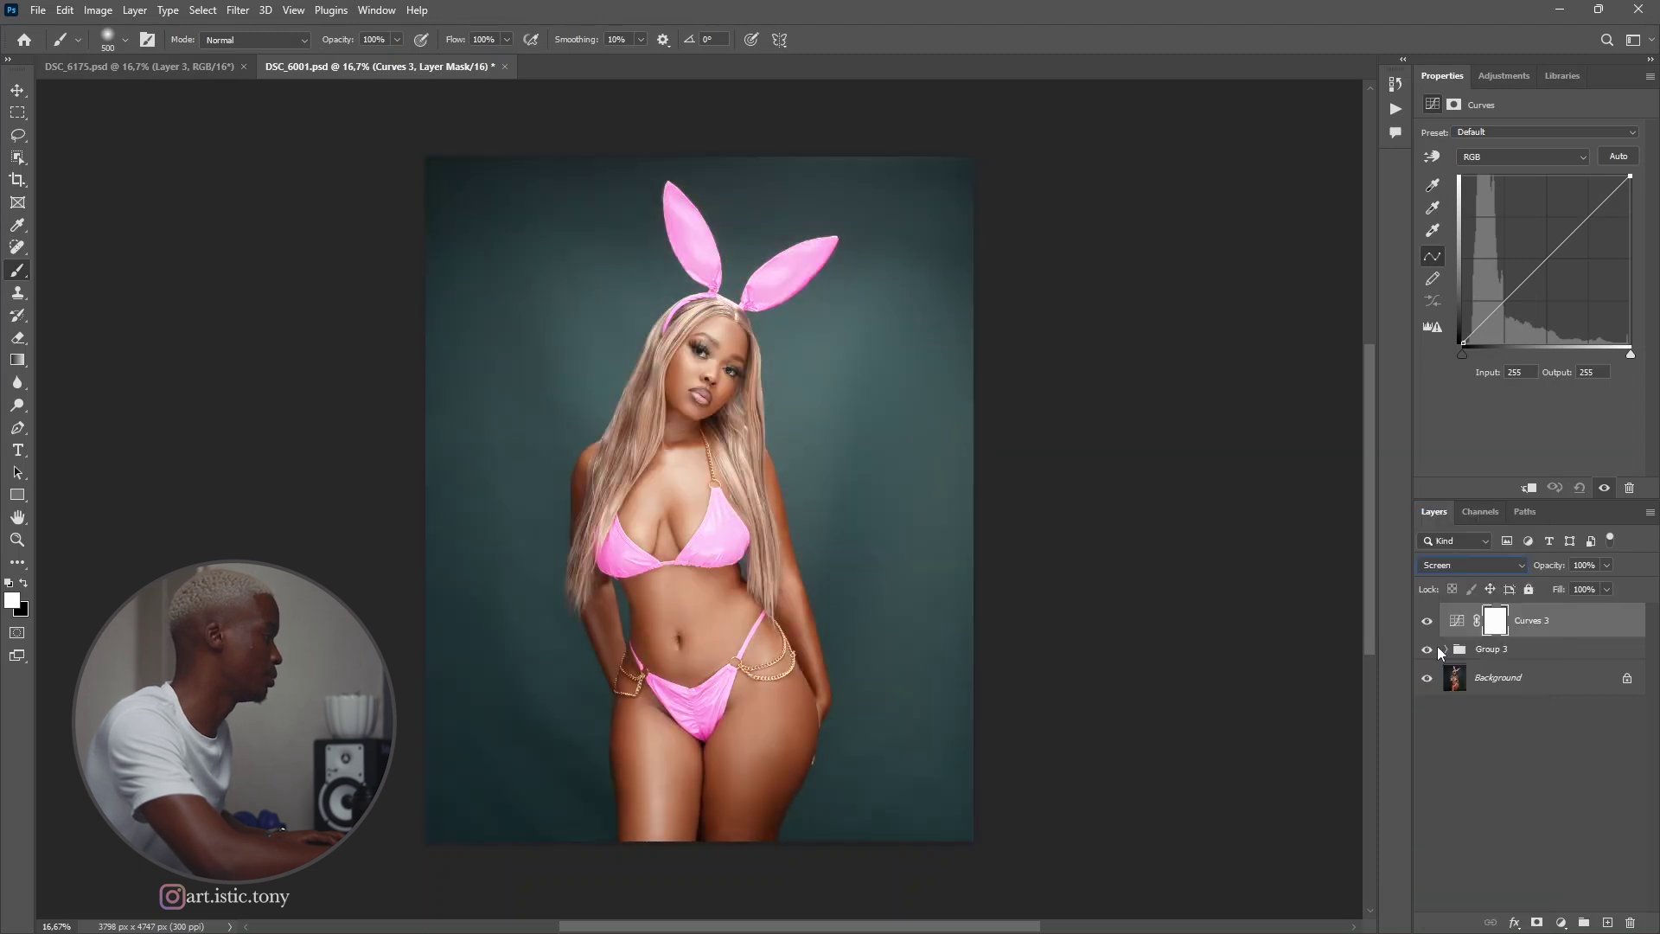
Step: In the Curves 3 blending options, split the Underlying Layer black Blend If slider to 74 / 229
right_click(1538, 624)
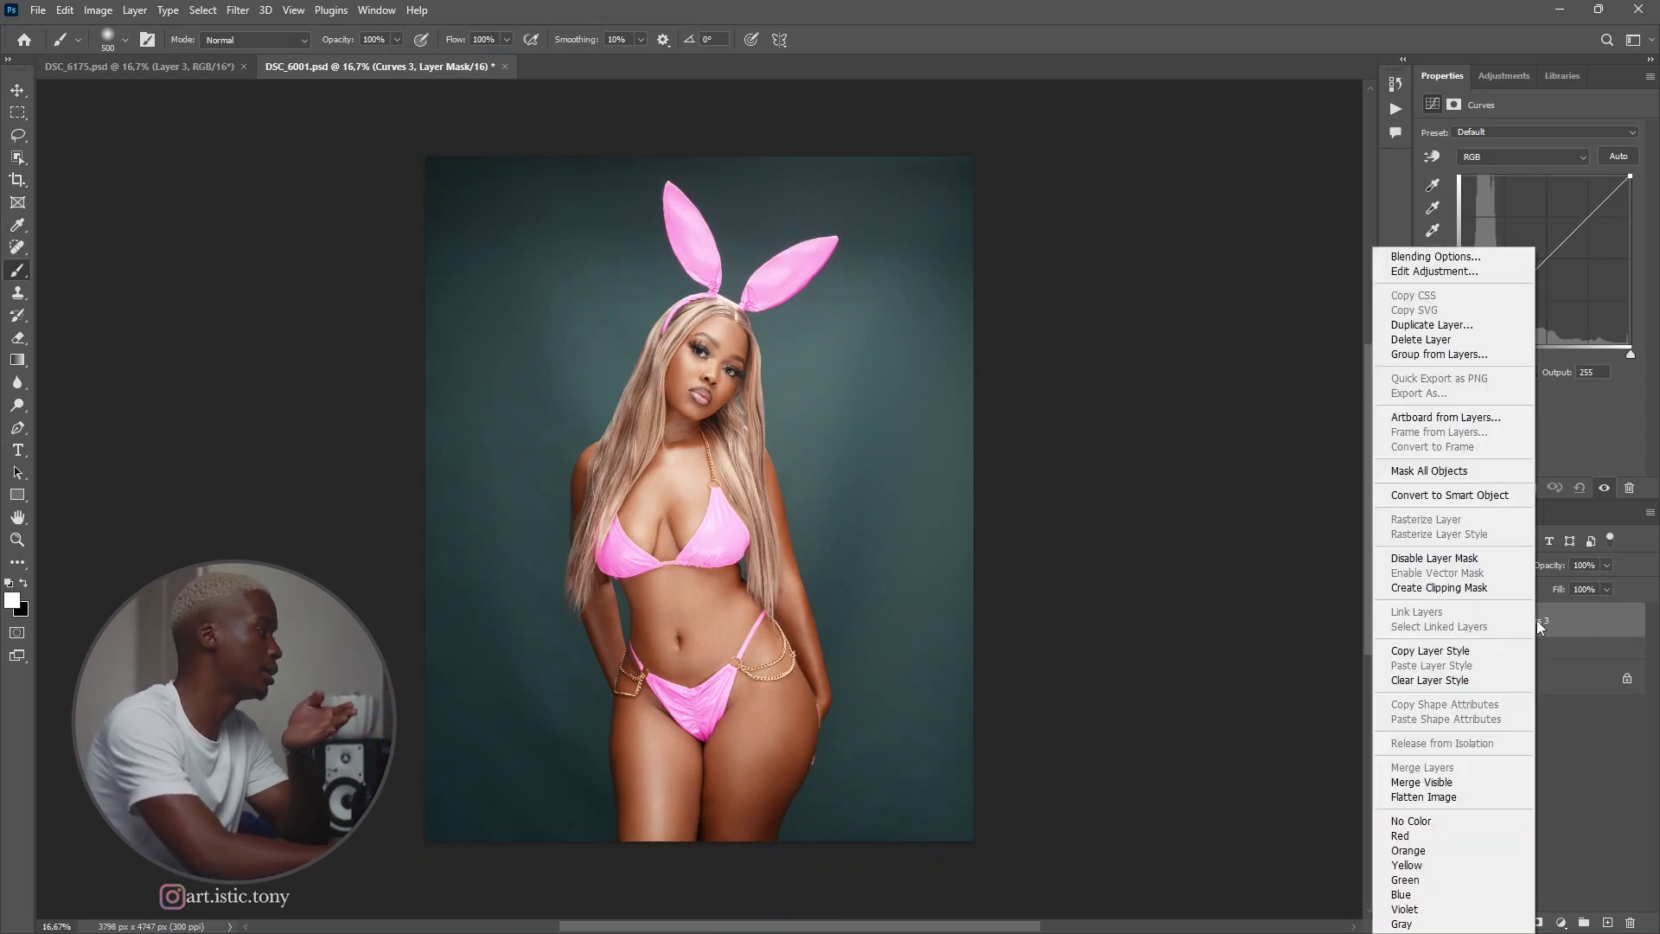
left_click(1404, 257)
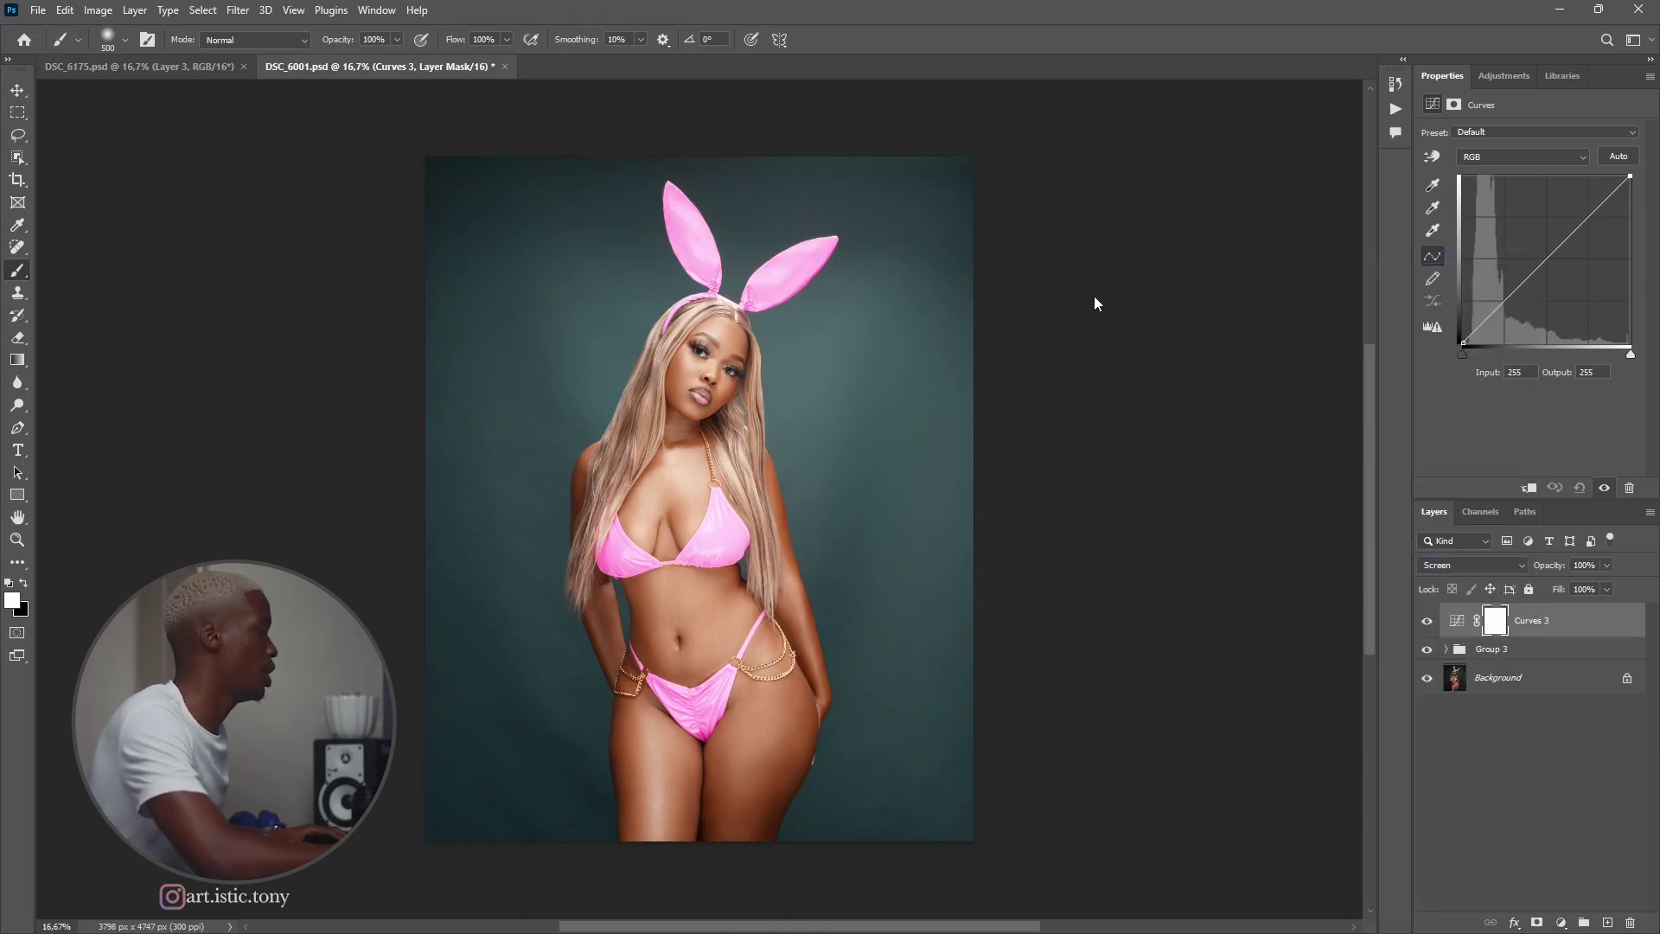
left_click_drag(1128, 187, 1122, 117)
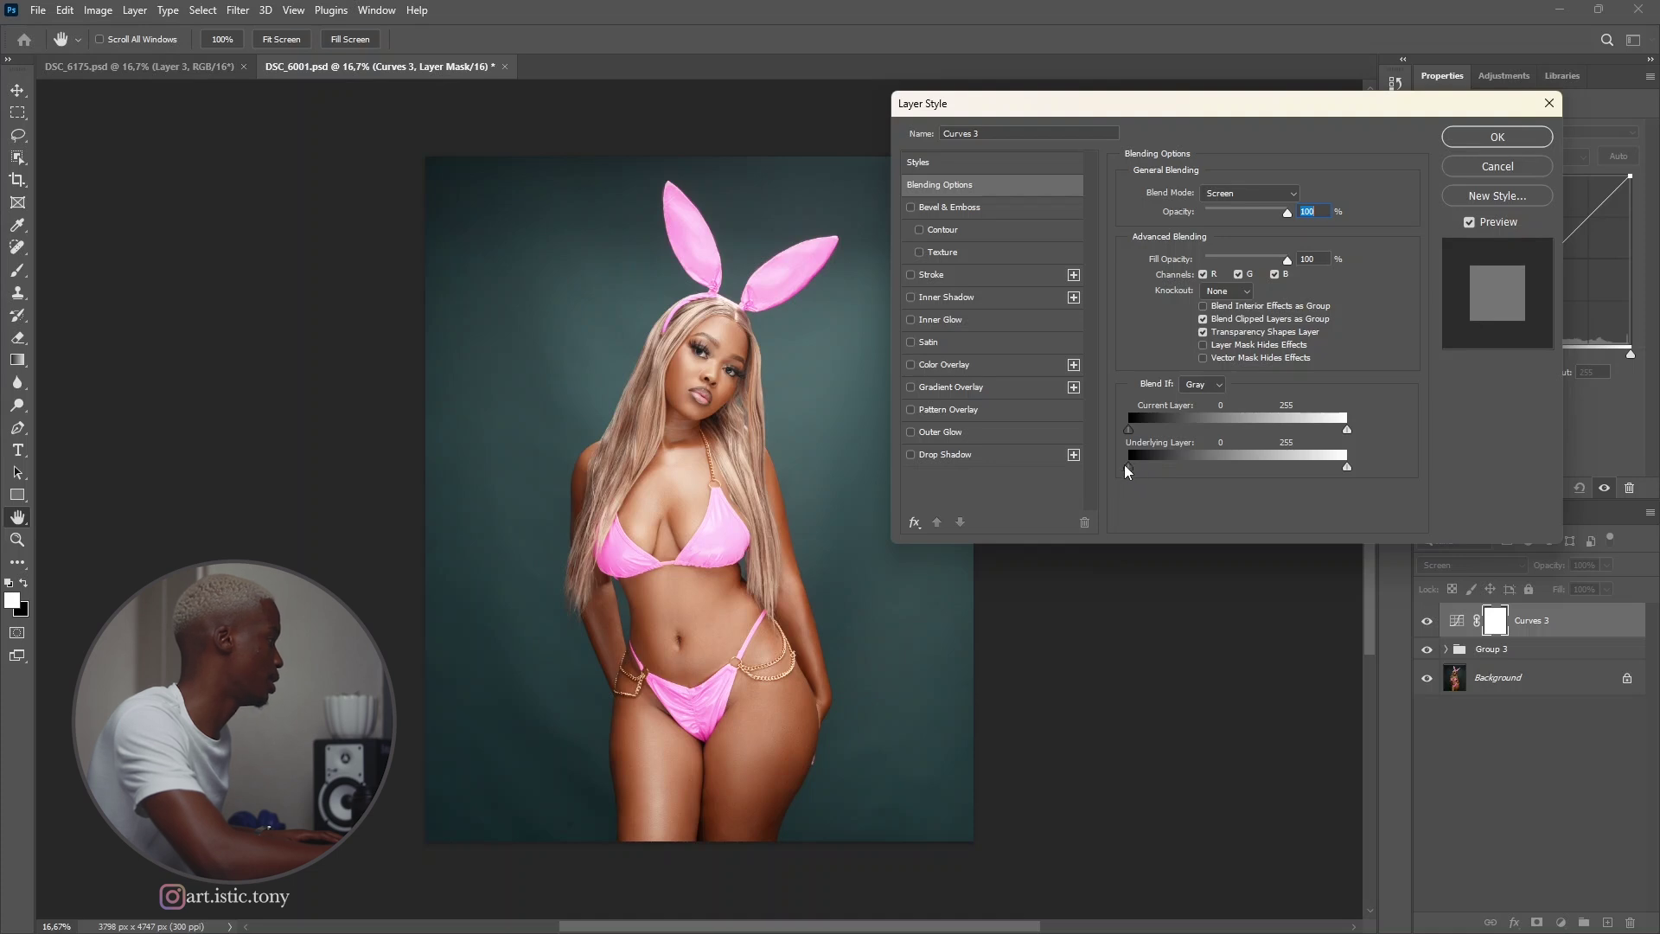
left_click_drag(1148, 469, 1192, 463)
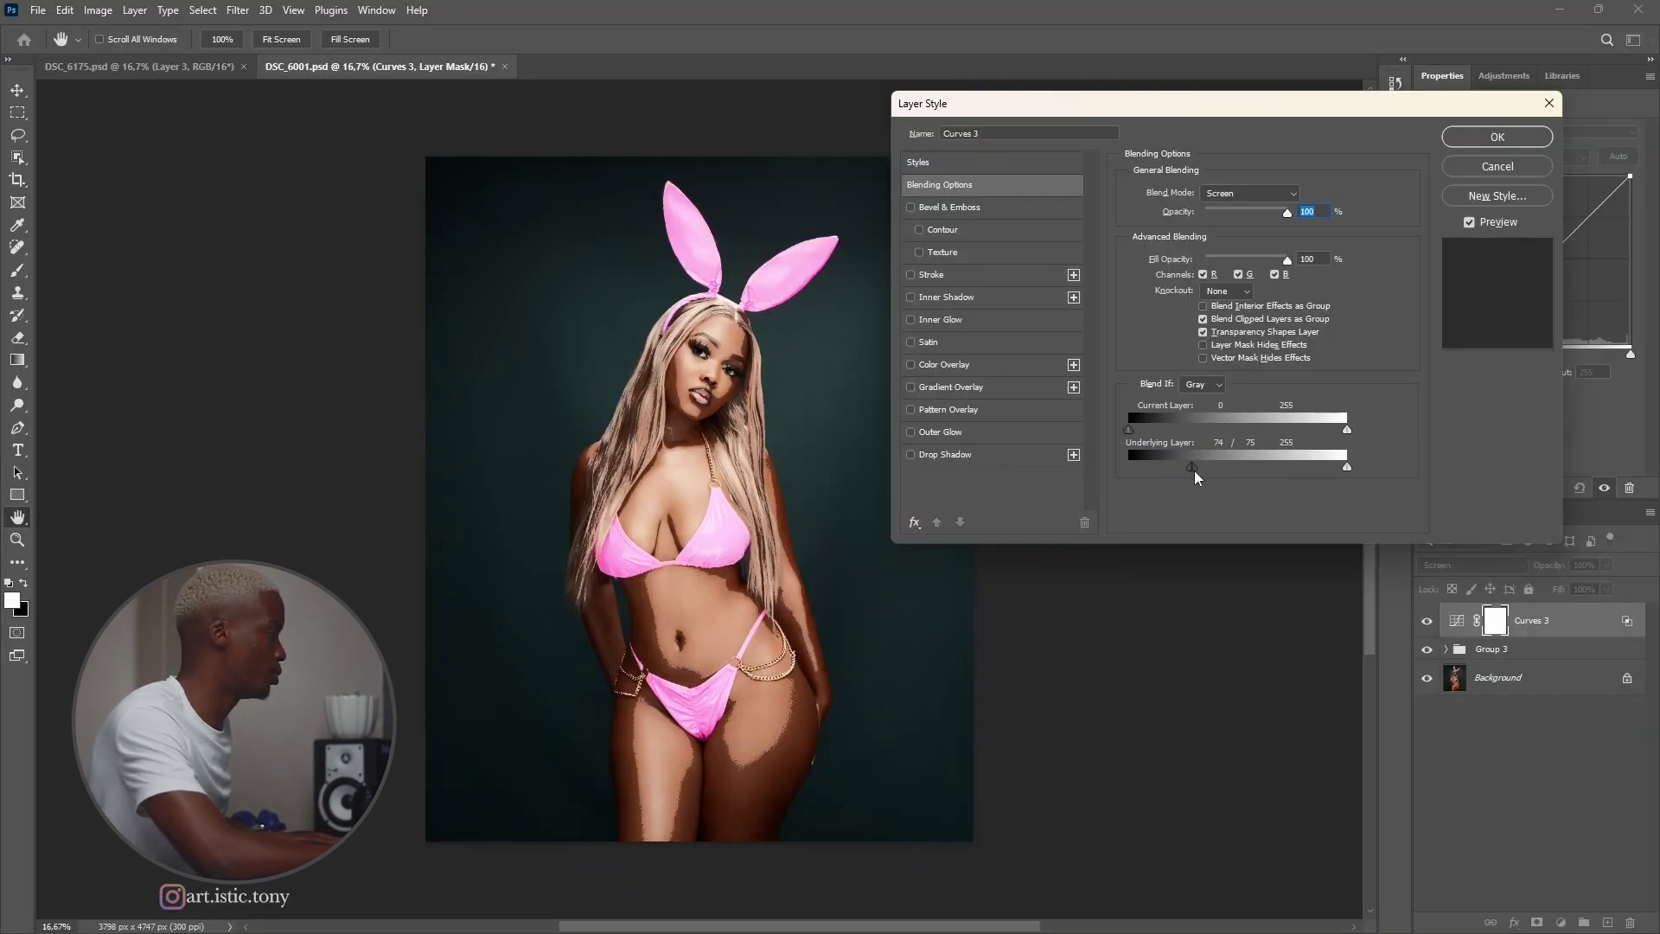
left_click_drag(1201, 465, 1278, 460)
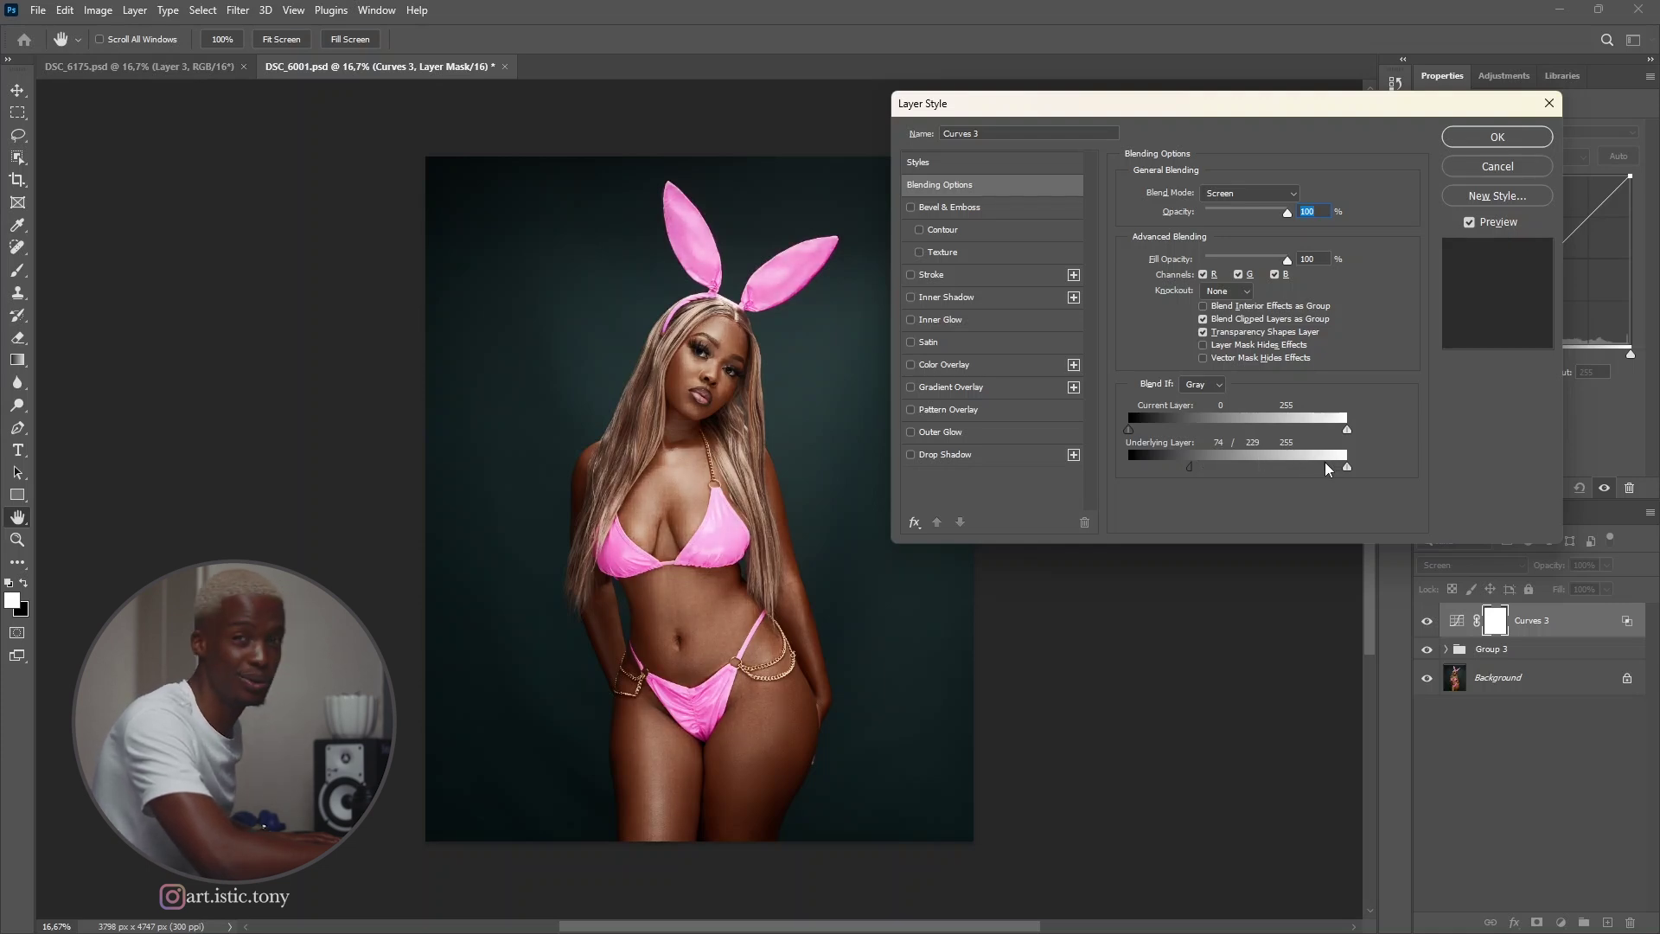
key("Return")
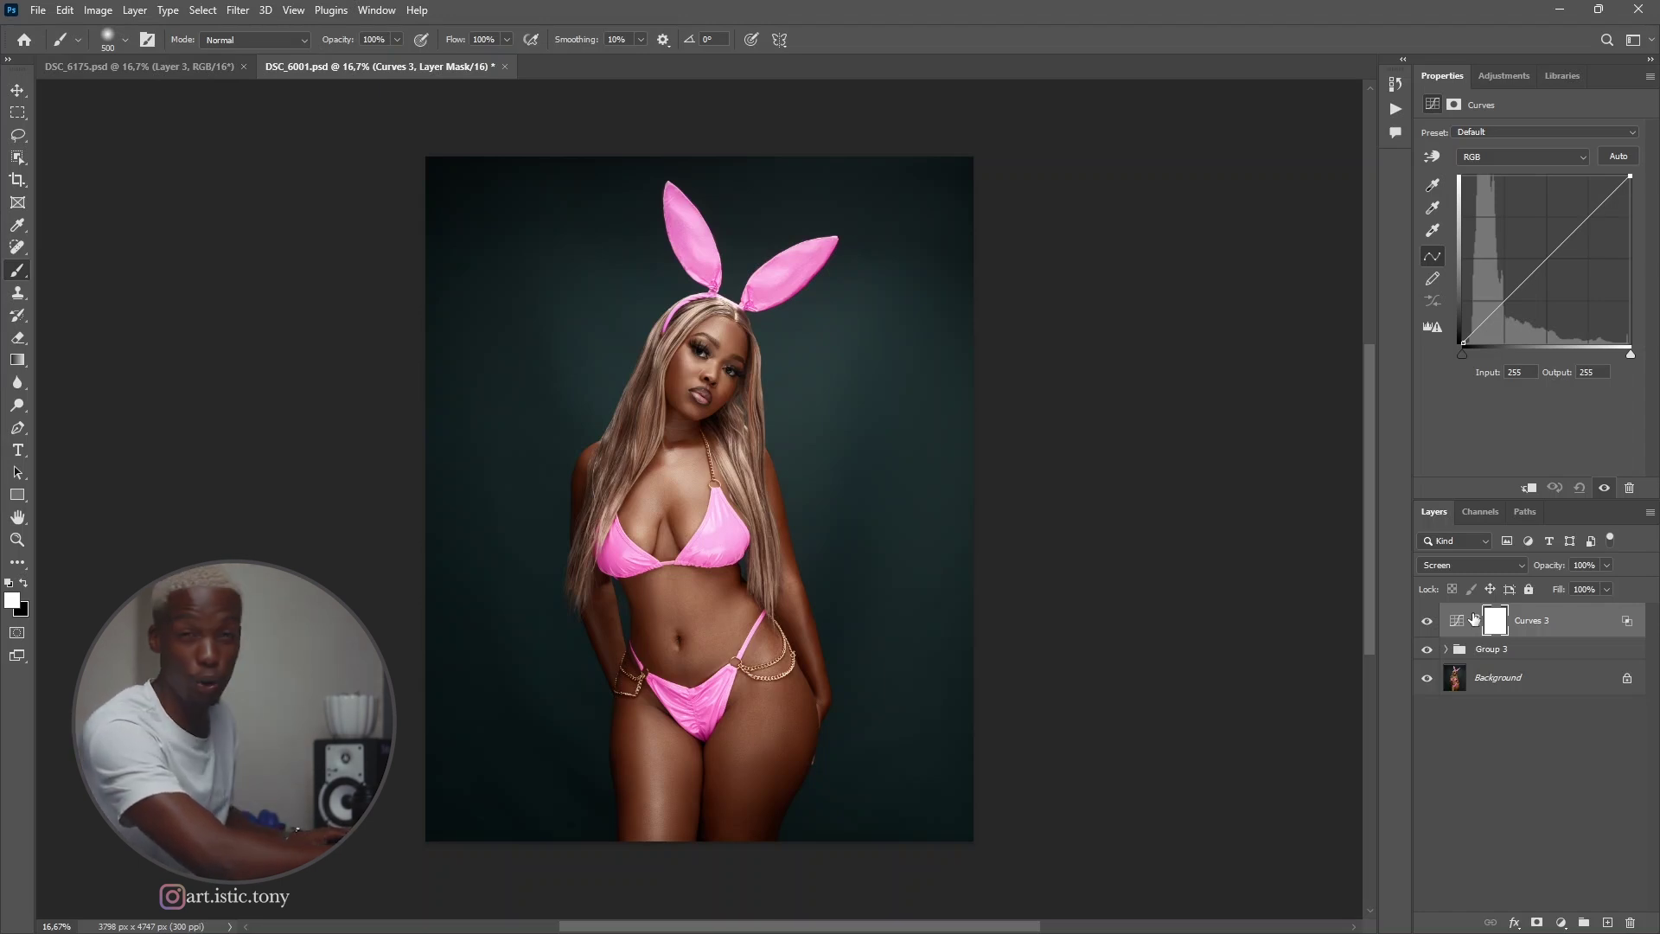
Step: Invert the Curves 3 layer mask to black and use a soft brush with 0% hardness
key("ctrl+i")
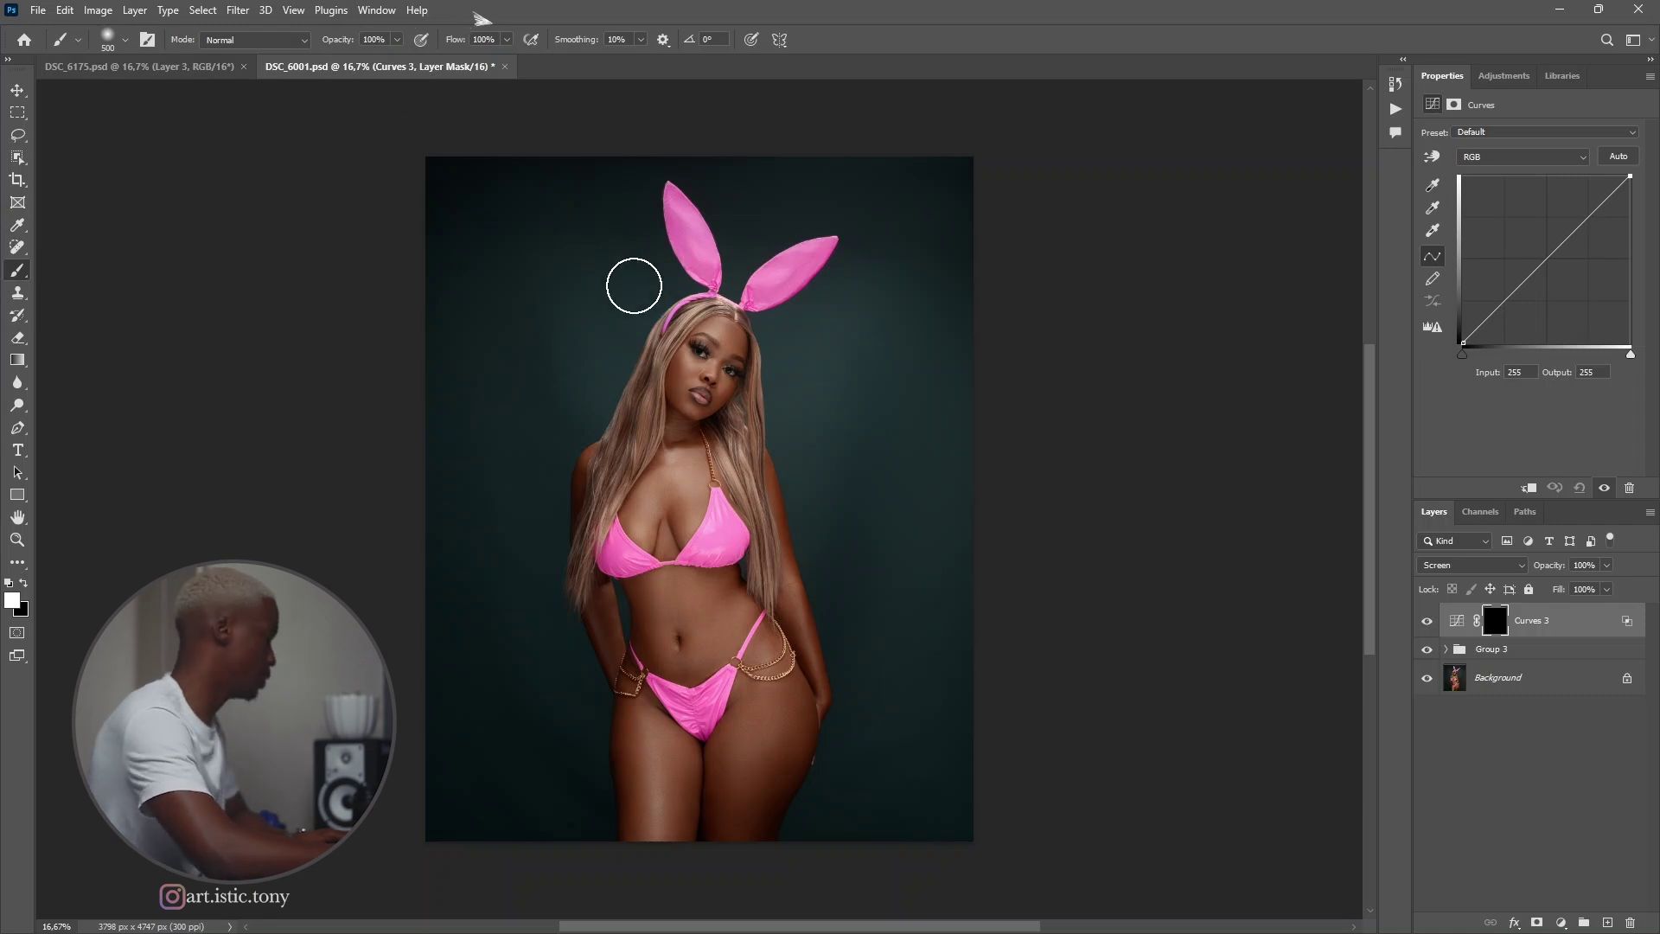
right_click(726, 458)
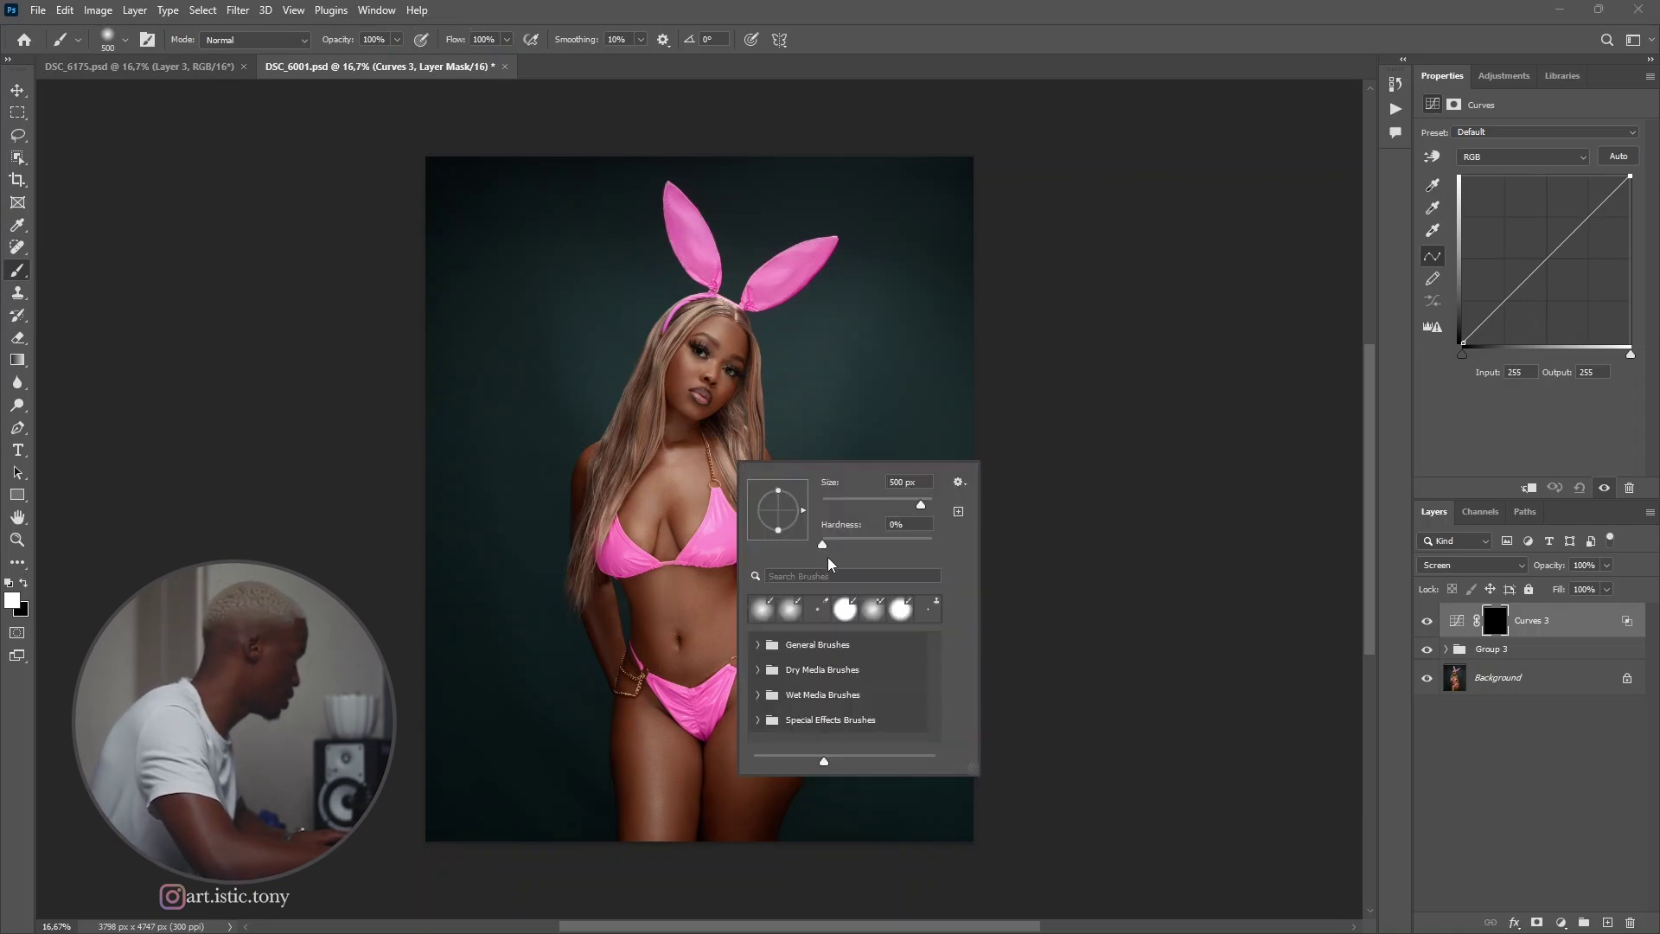
left_click(820, 545)
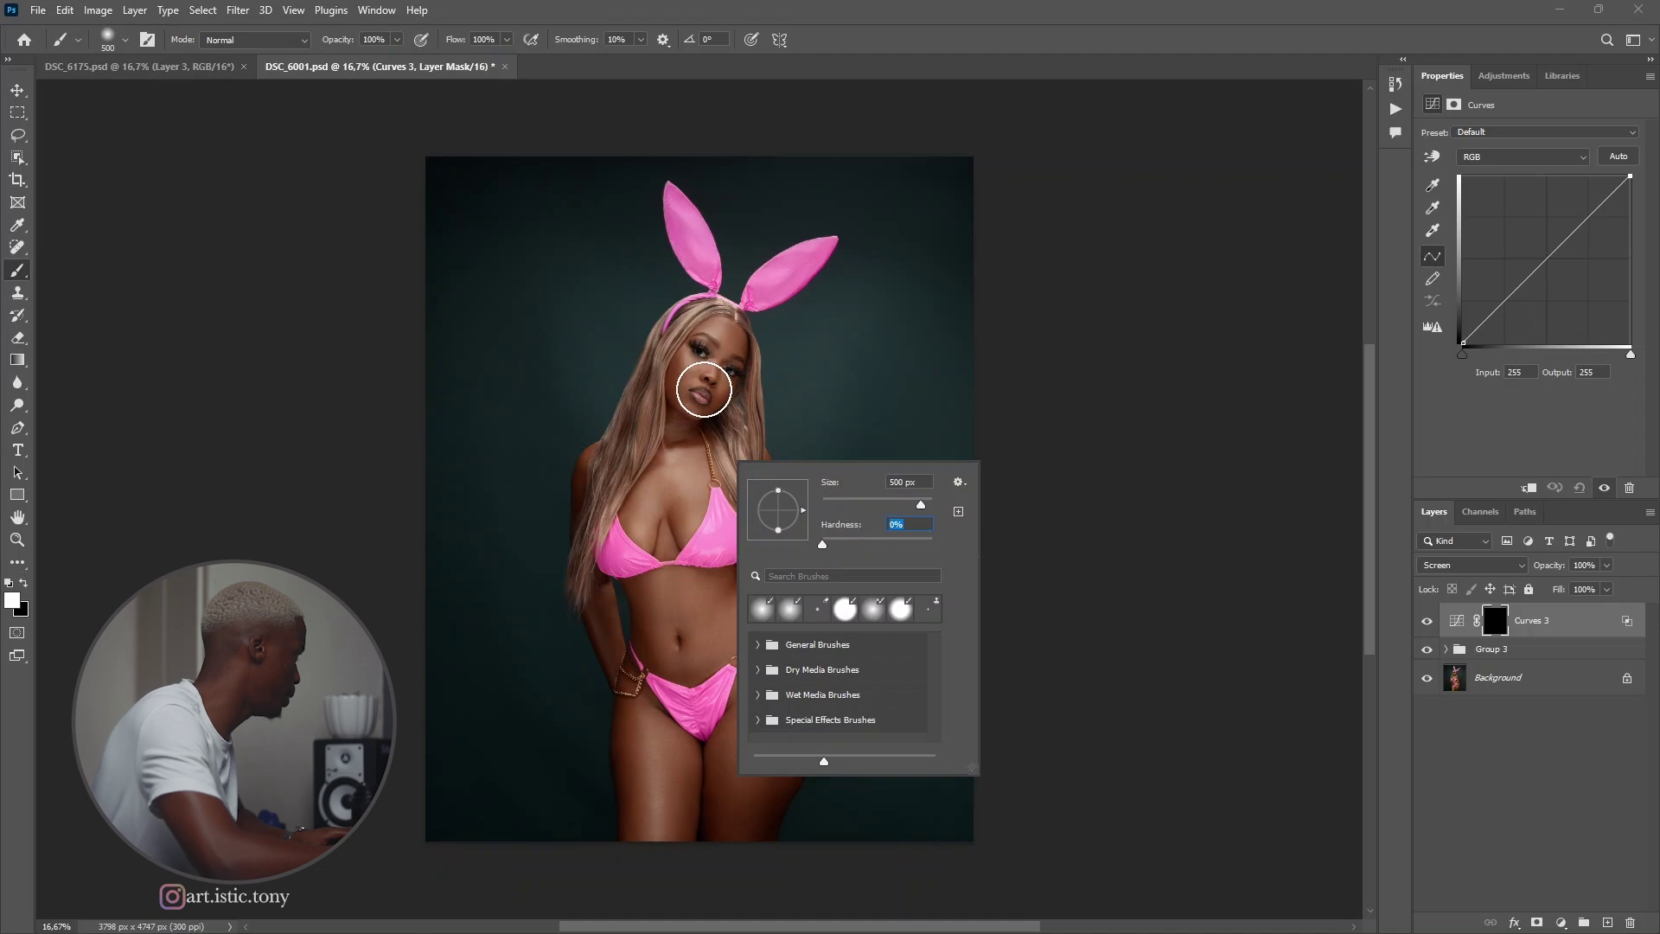
Step: Paint white on the Curves 3 mask over the highlights of the face, chest and upper stomach with a 300 px brush
left_click(702, 388)
key("bracketleft")
key("bracketleft")
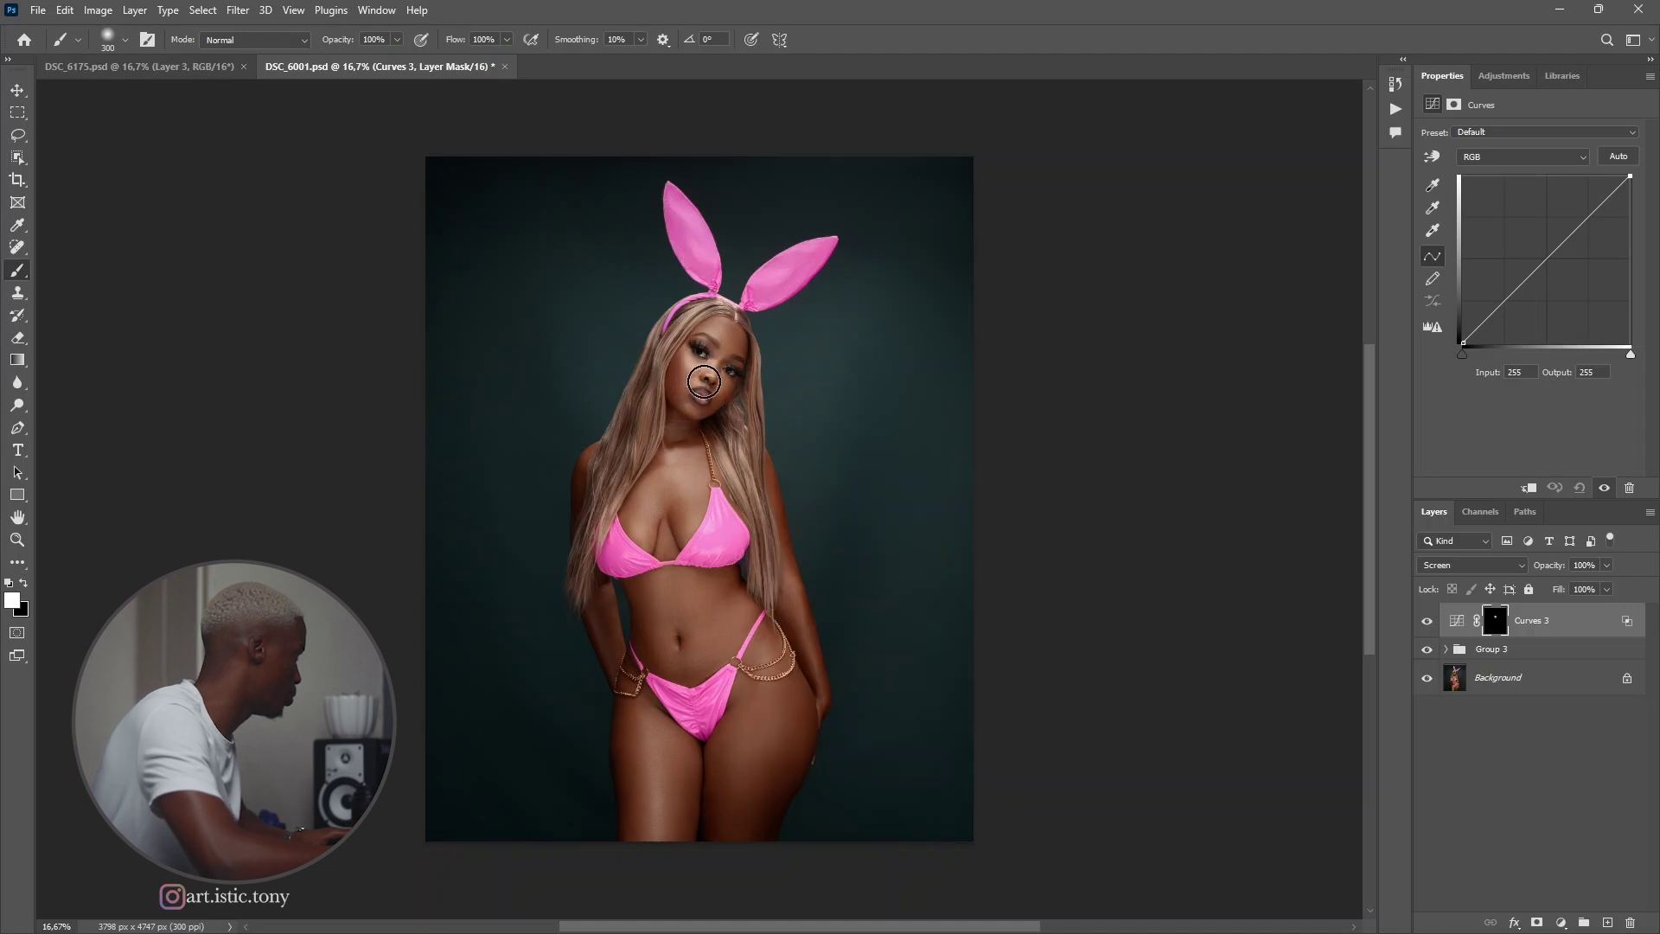
mouse_move(711, 340)
left_mouse_down()
mouse_move(720, 380)
mouse_move(667, 474)
mouse_move(679, 524)
mouse_move(645, 519)
mouse_move(679, 545)
left_mouse_up()
key("bracketleft")
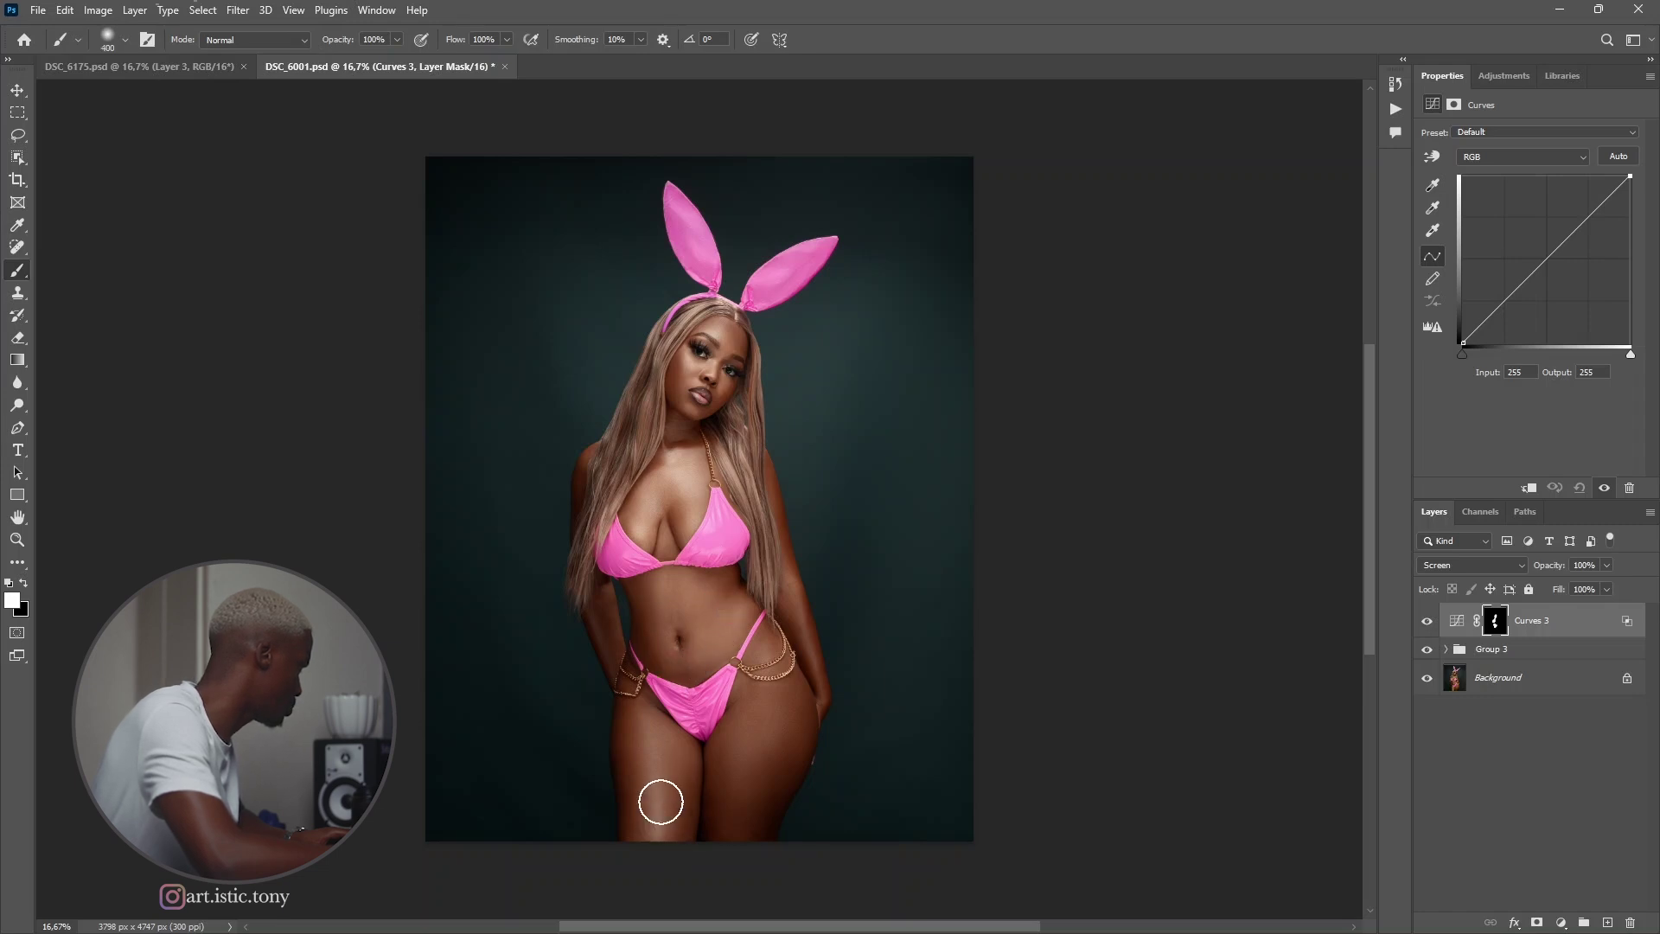
Step: Paint white on the Curves 3 mask over the thigh highlights with a 500 px brush and compare with the layer hidden
key("bracketright")
key("bracketright")
mouse_move(753, 763)
left_mouse_down()
mouse_move(769, 644)
mouse_move(771, 731)
mouse_move(744, 828)
mouse_move(685, 843)
left_mouse_up()
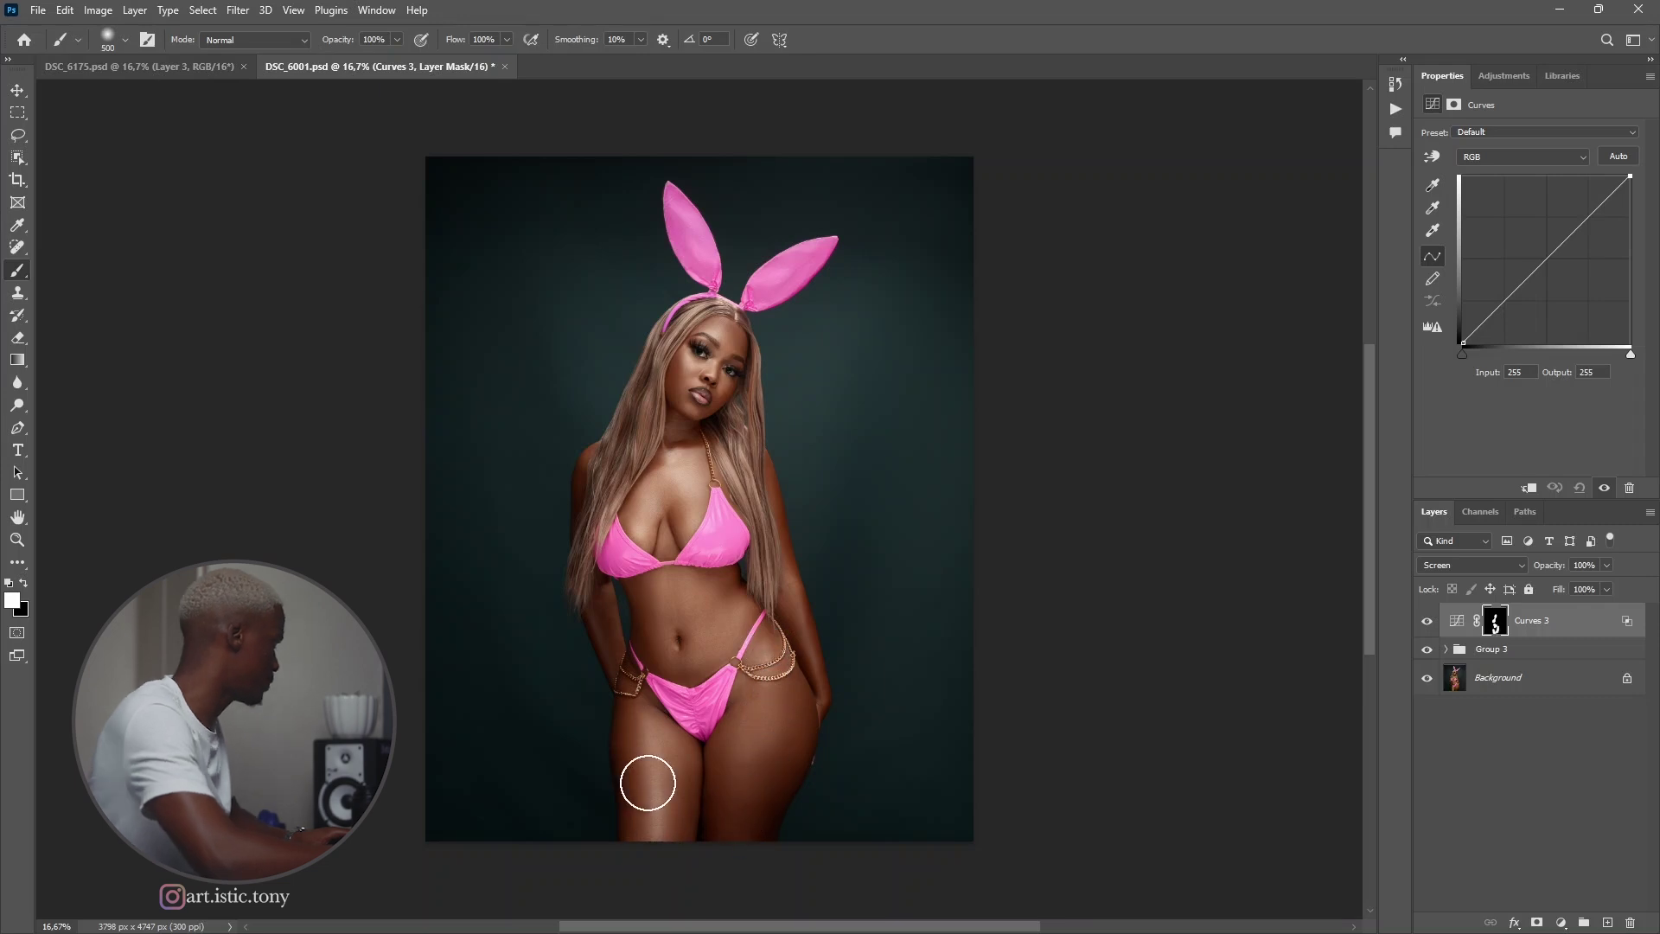
key("bracketleft")
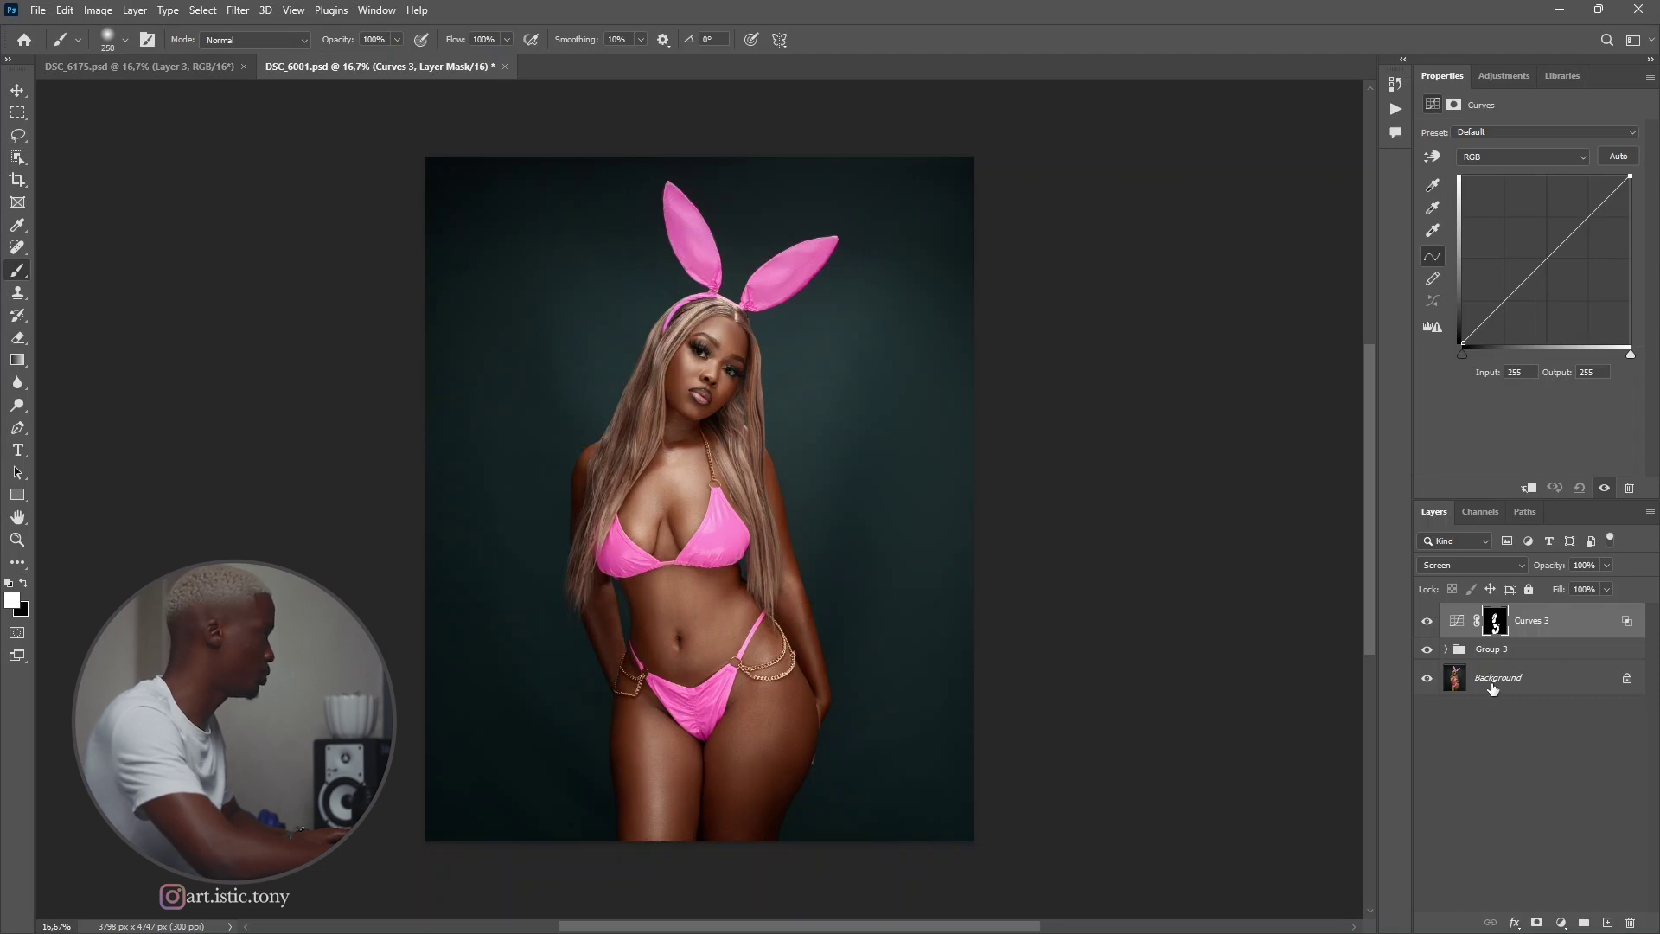
left_click(1428, 622)
left_click(1428, 622)
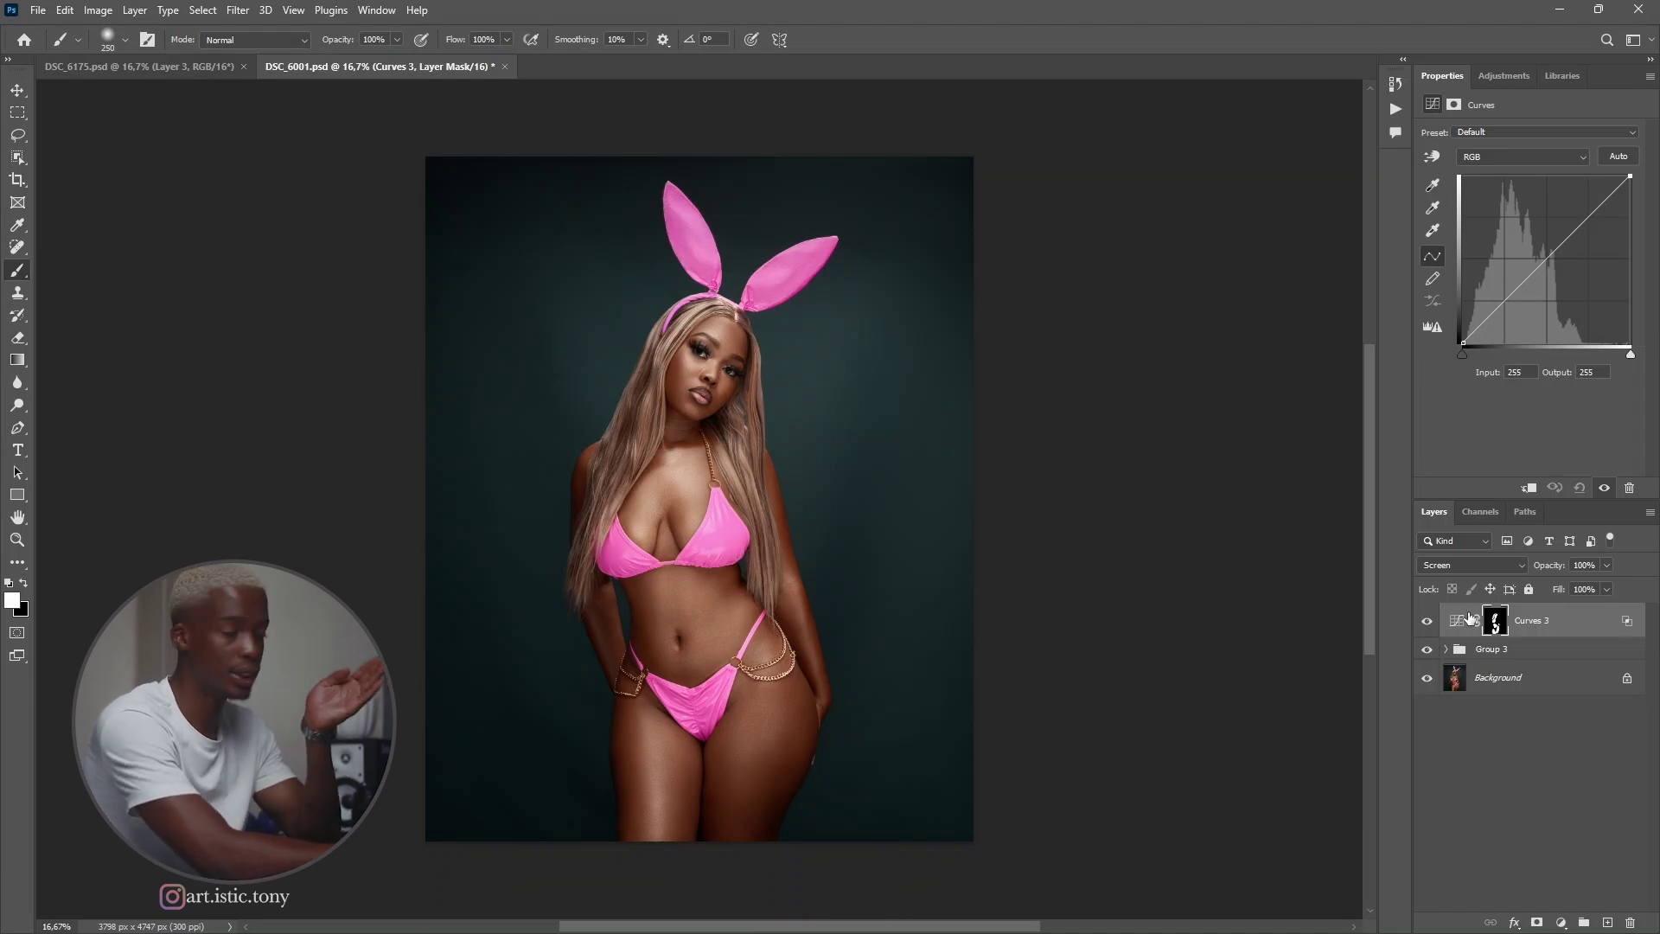
Step: Add a second Curves adjustment layer above Curves 3 and set its blend mode to Multiply
left_click(1562, 923)
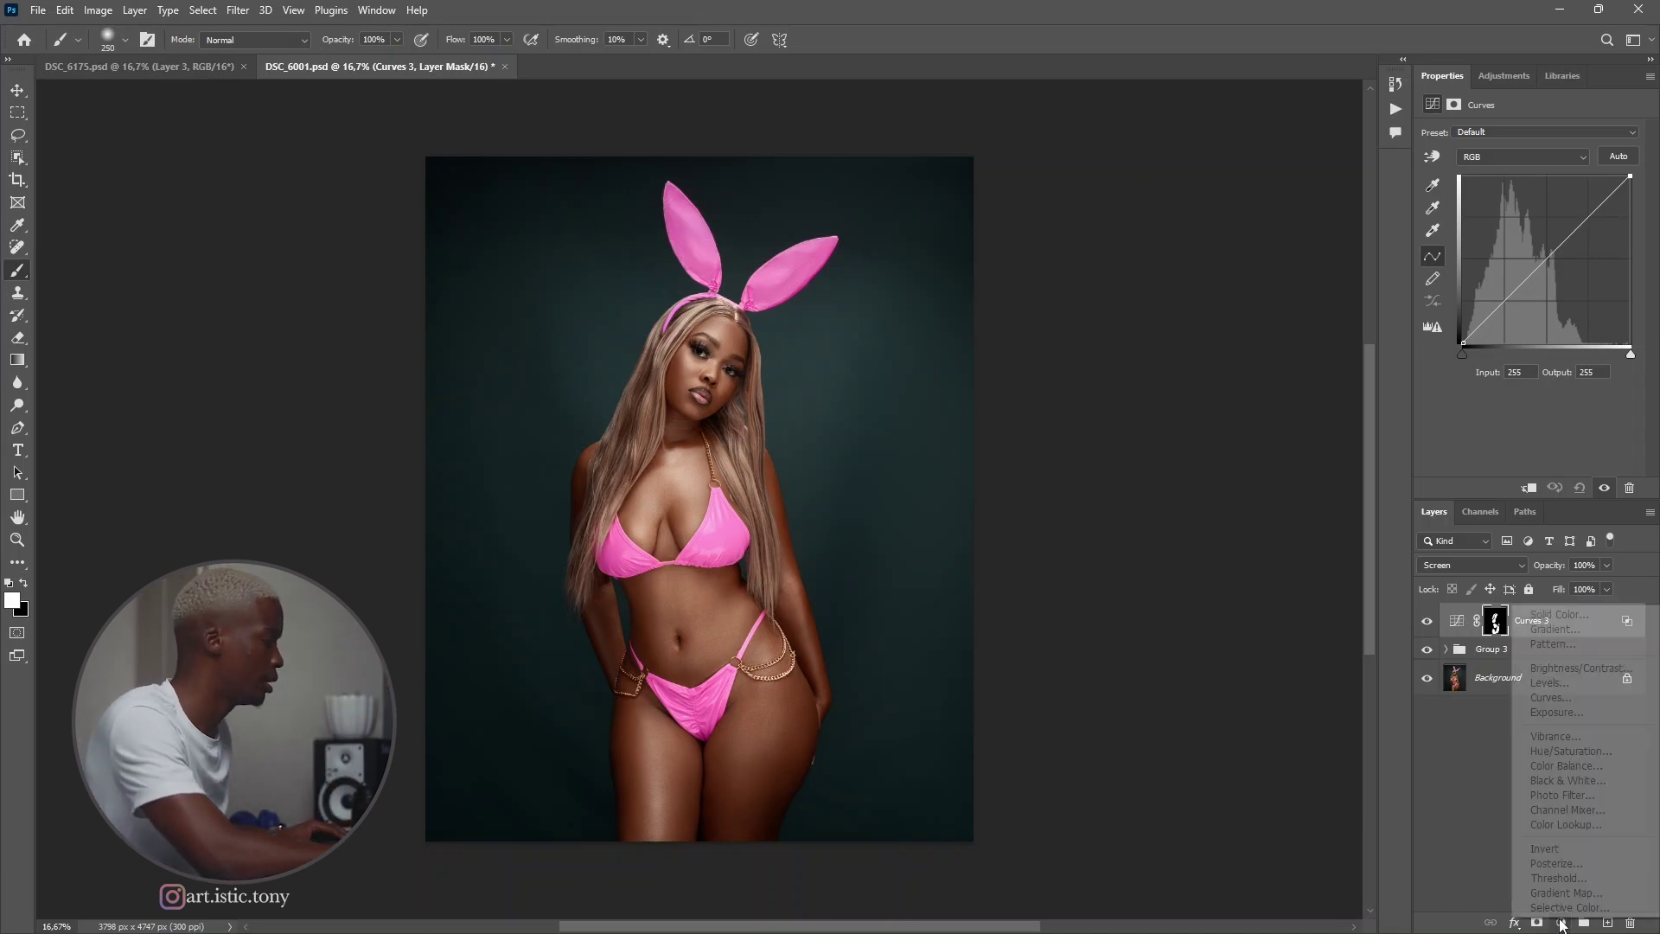
left_click(1553, 698)
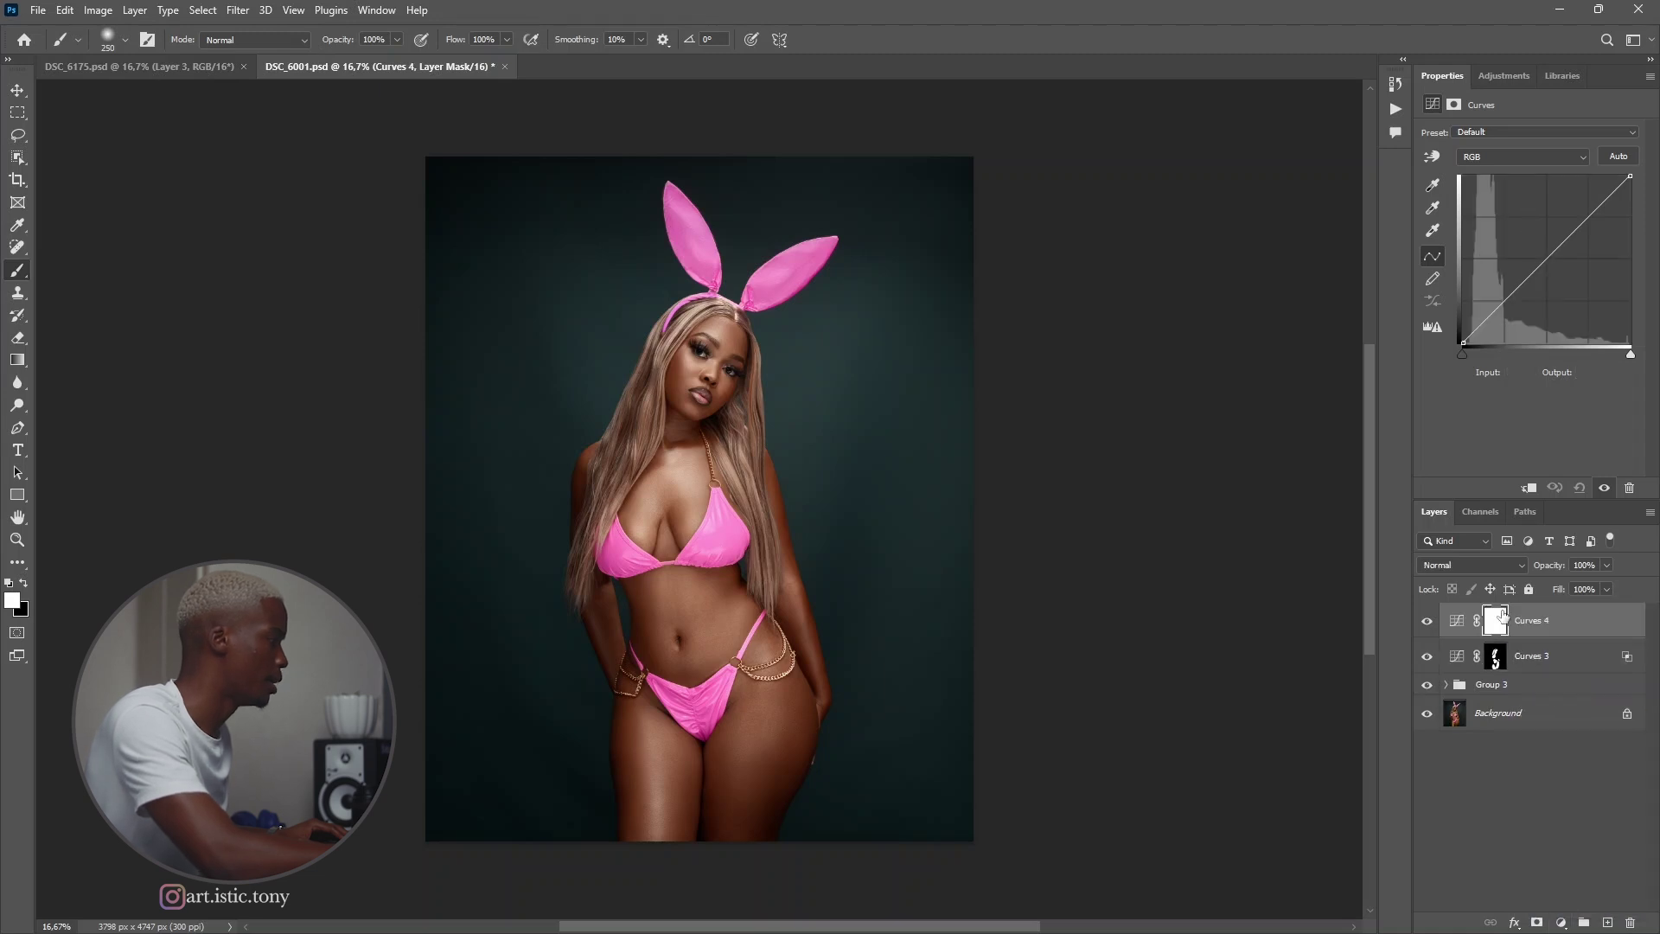
left_click(1484, 563)
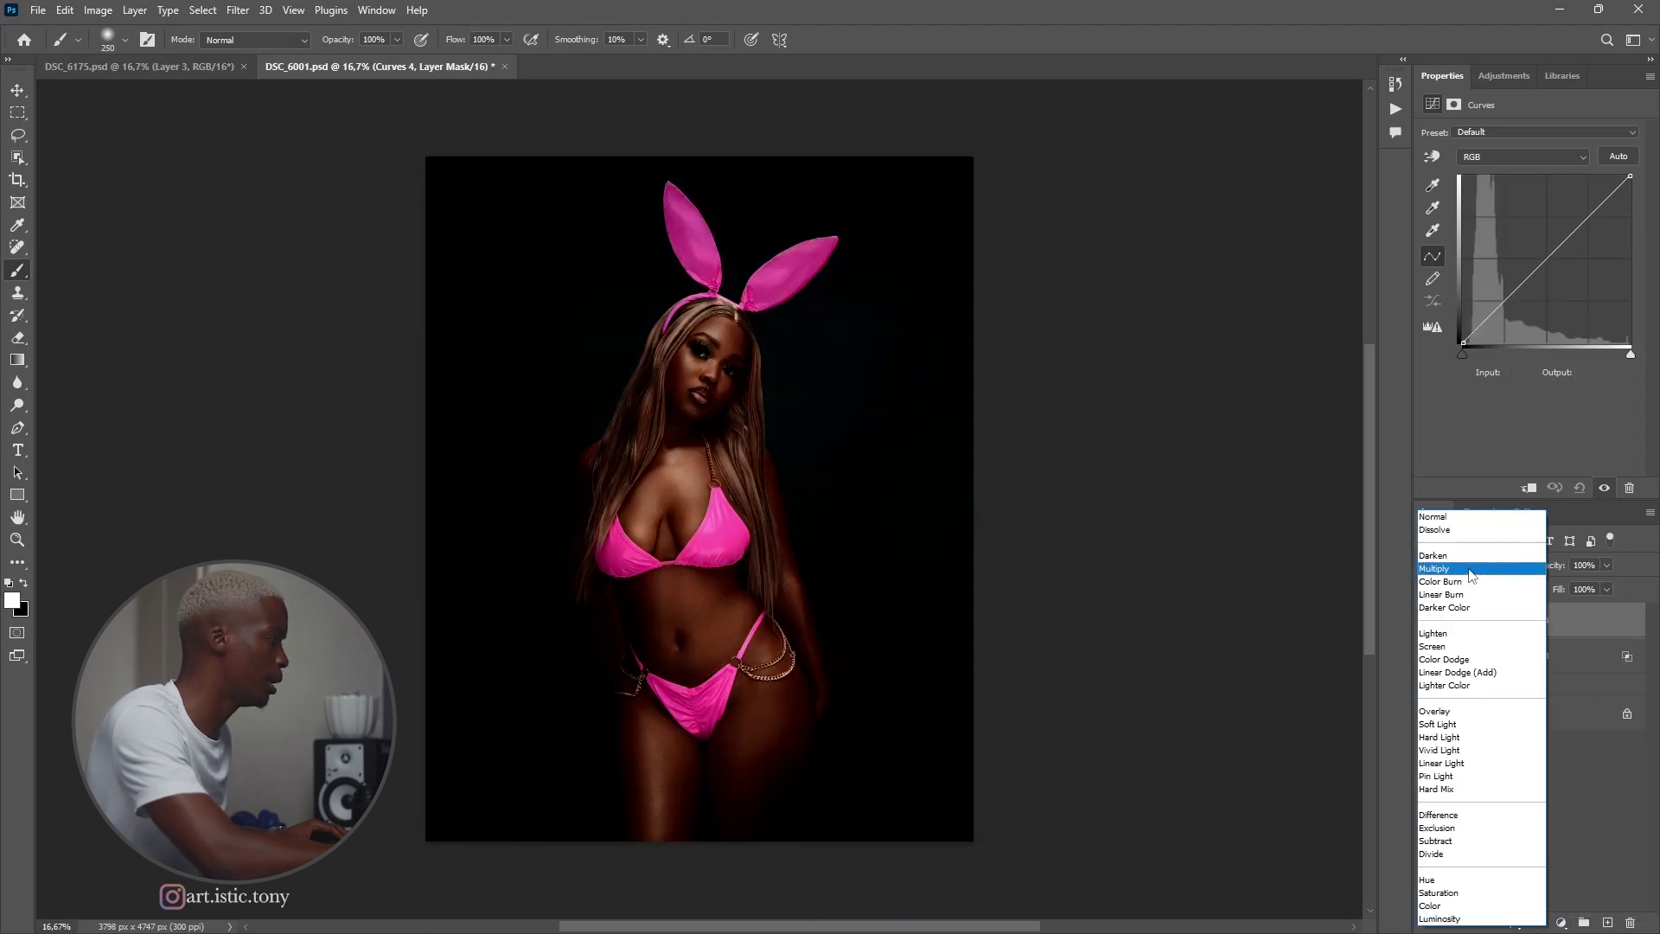
left_click(1469, 571)
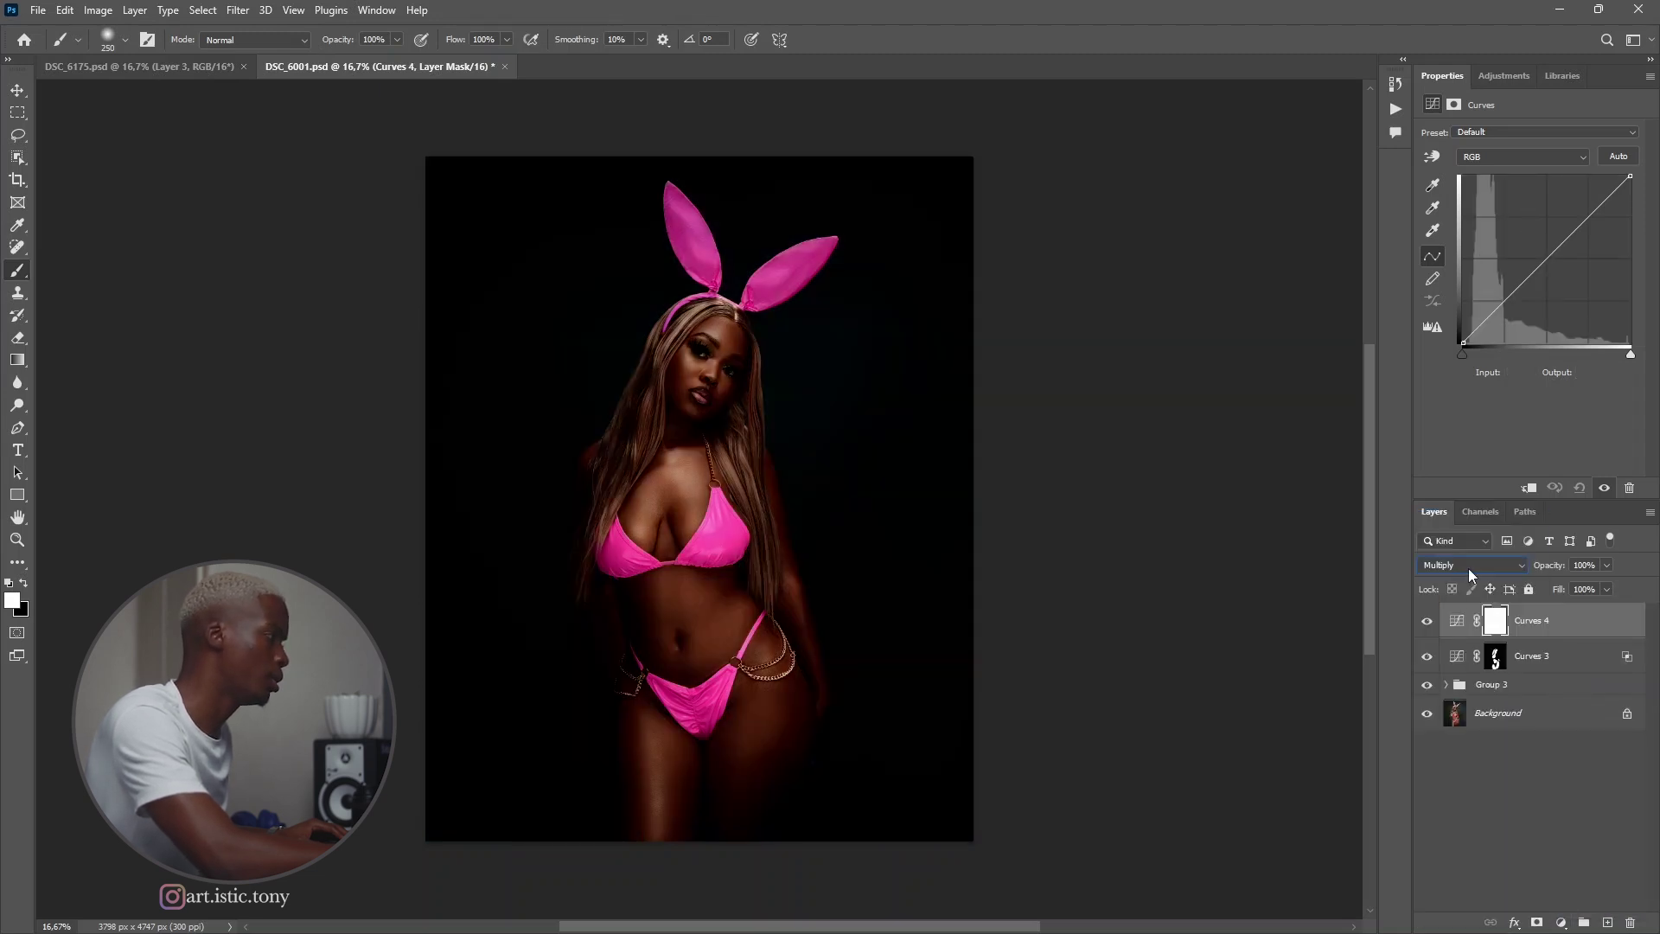
Step: In the Curves 4 blending options, split the Underlying Layer white Blend If slider to 27 / 87
right_click(1562, 629)
left_click(1455, 251)
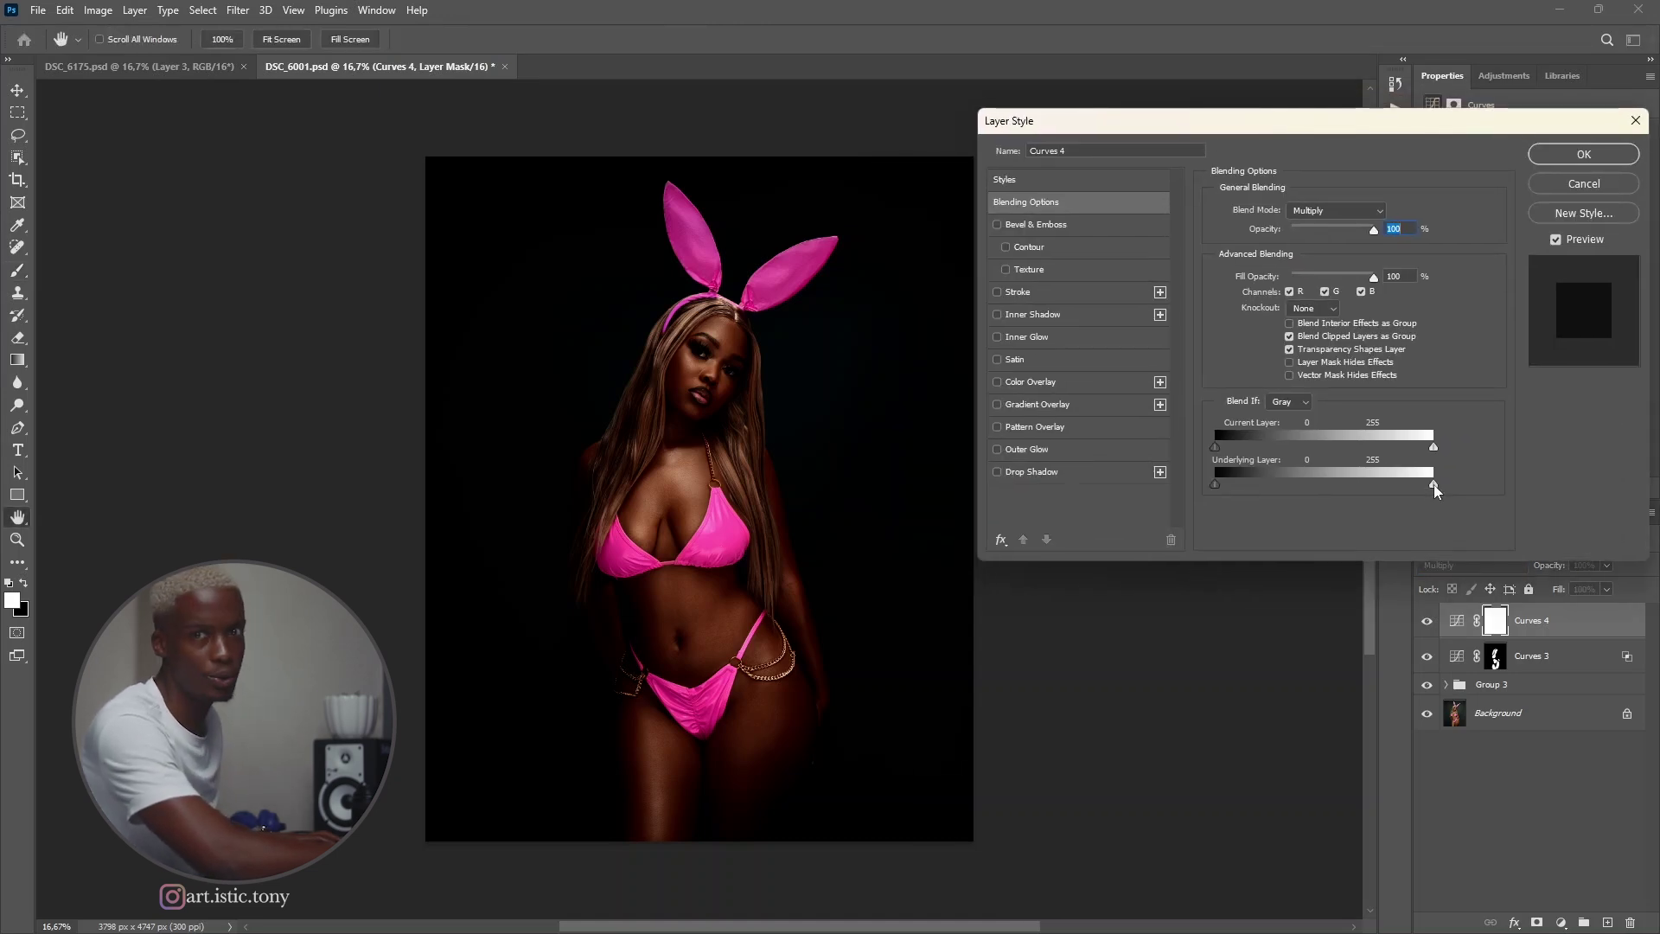
left_click_drag(1398, 484, 1290, 484)
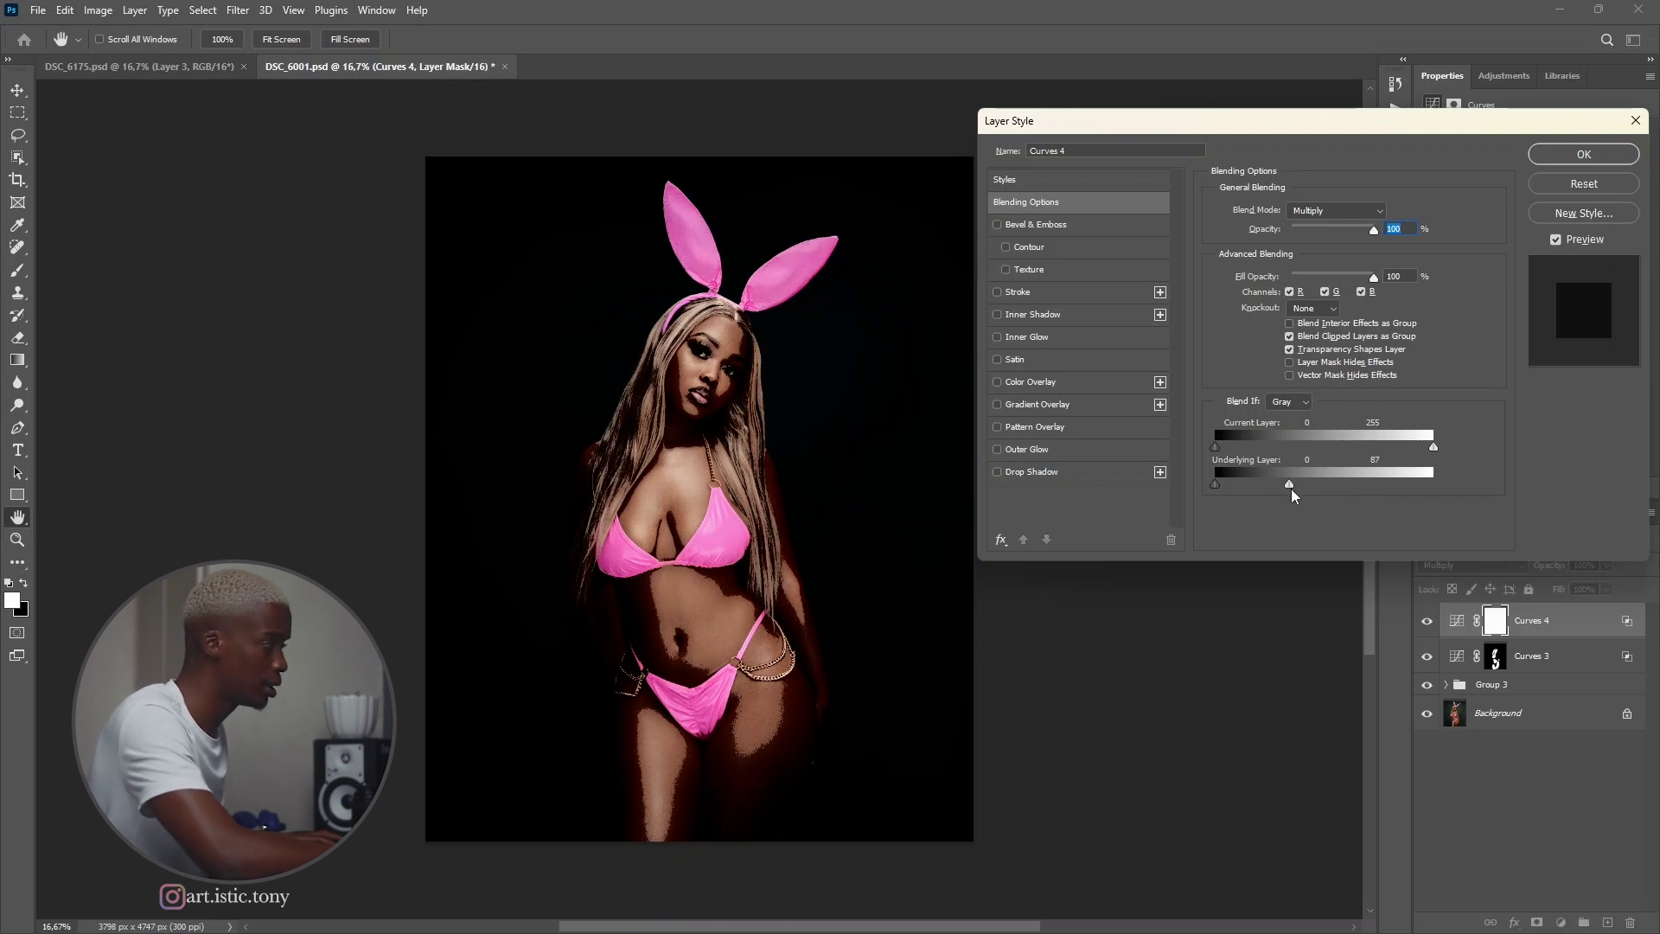
left_click_drag(1287, 484, 1239, 482)
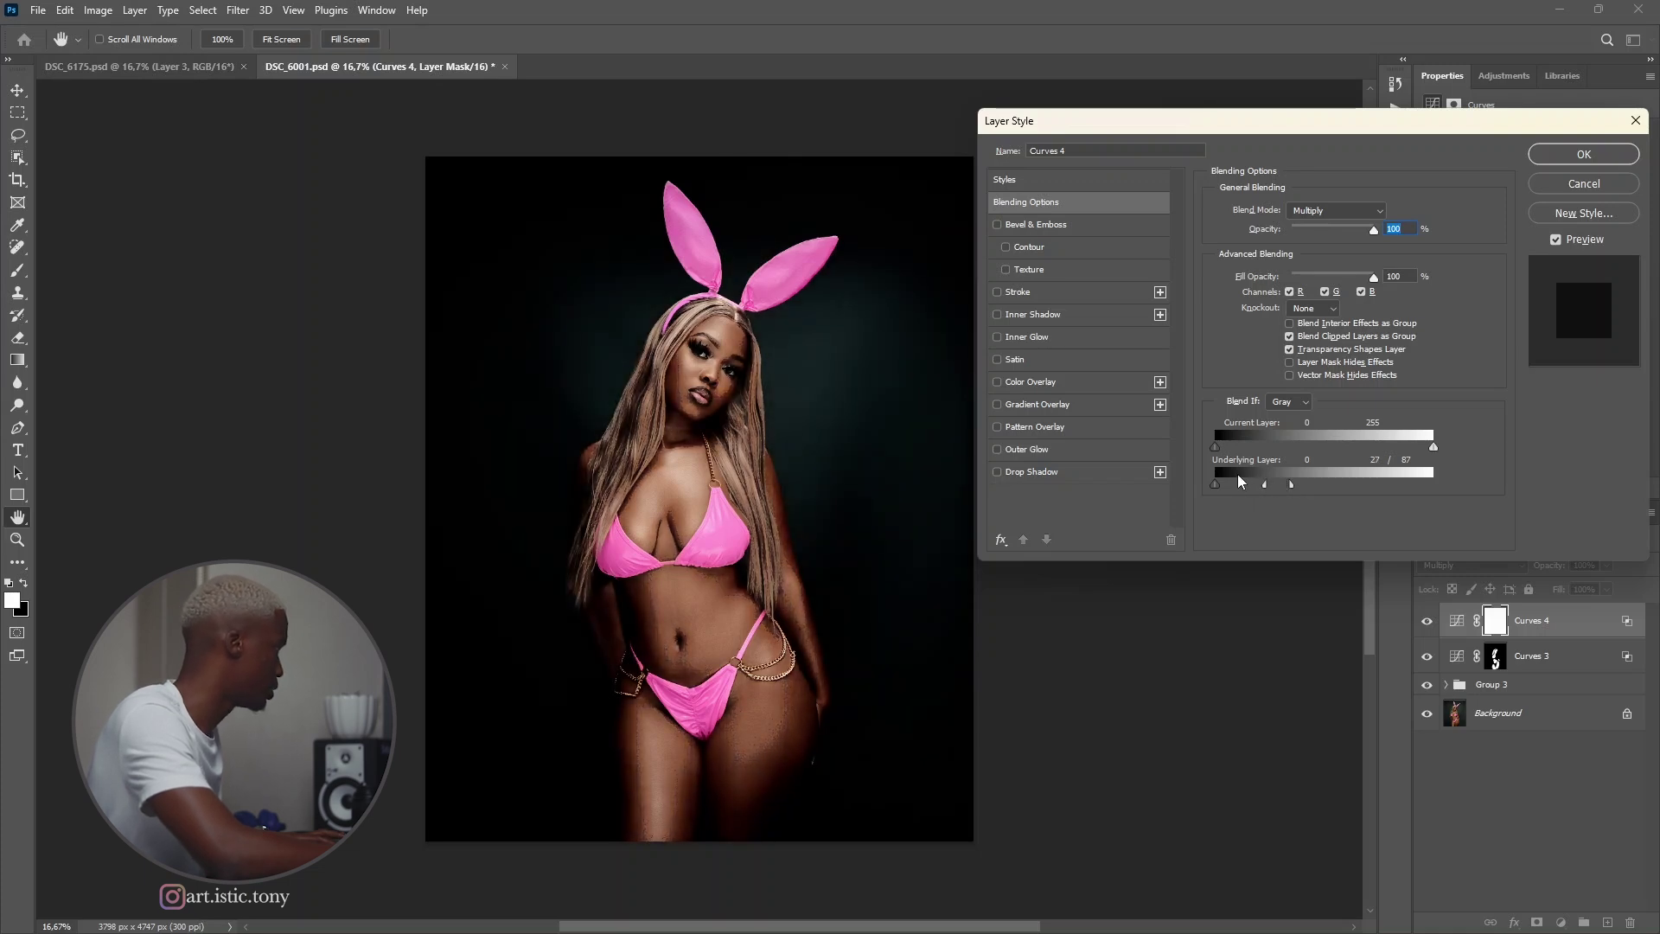
key("Return")
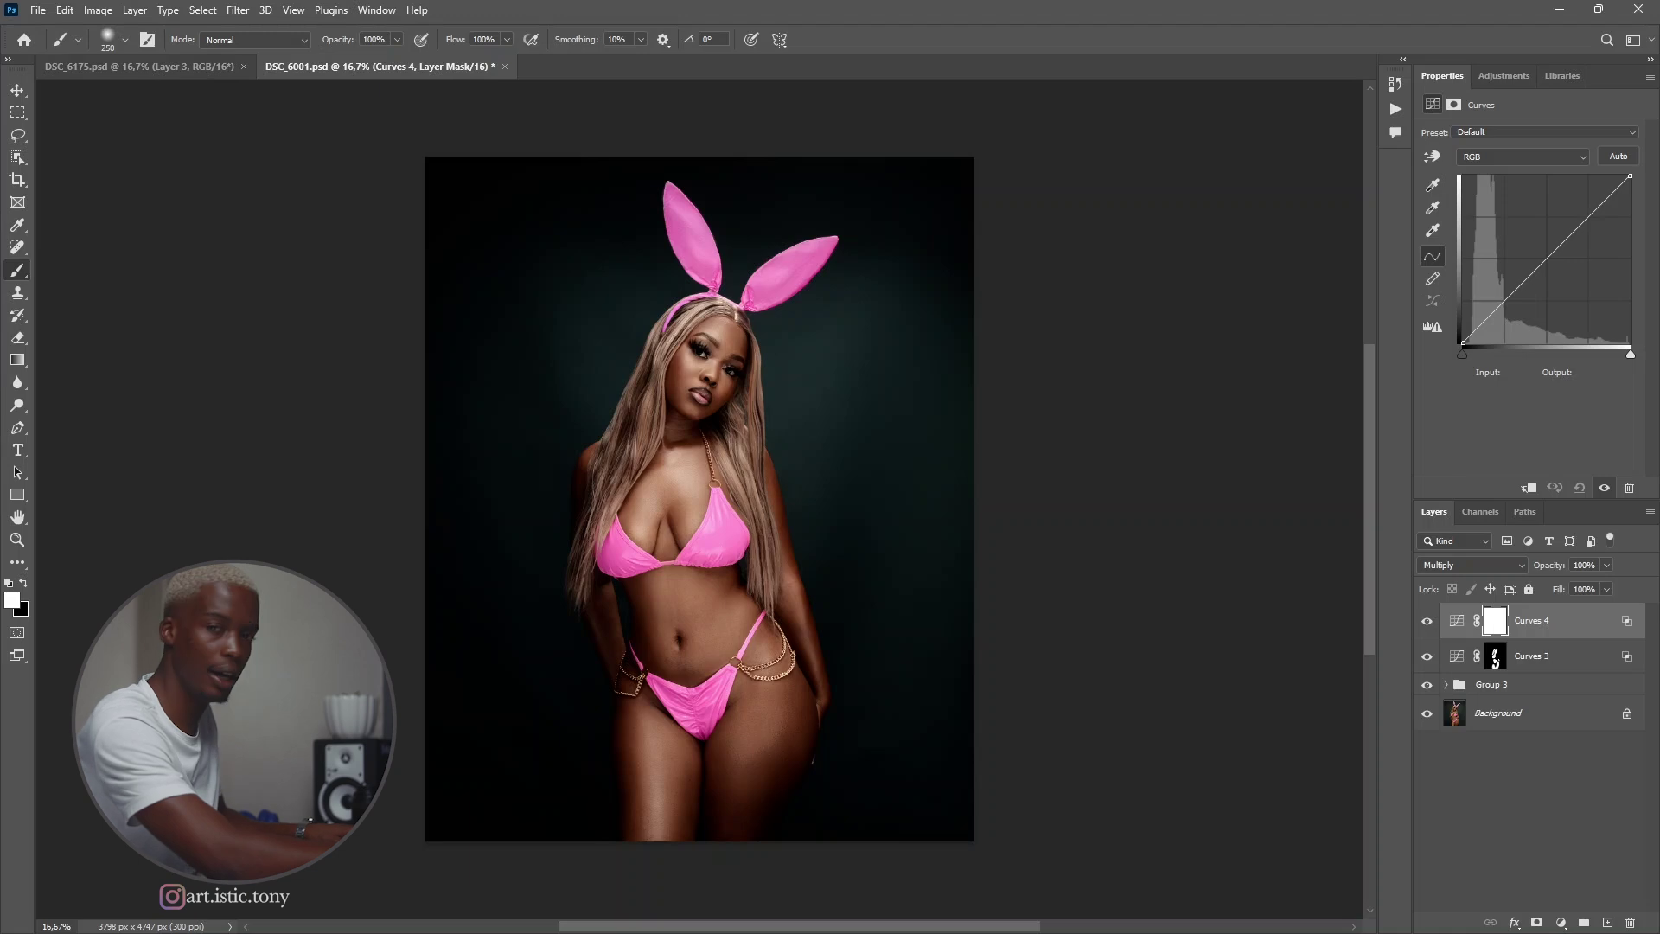
Step: Invert the Curves 4 mask to black and paint white over the thigh and stomach shadows with a 400 px brush
key("ctrl+i")
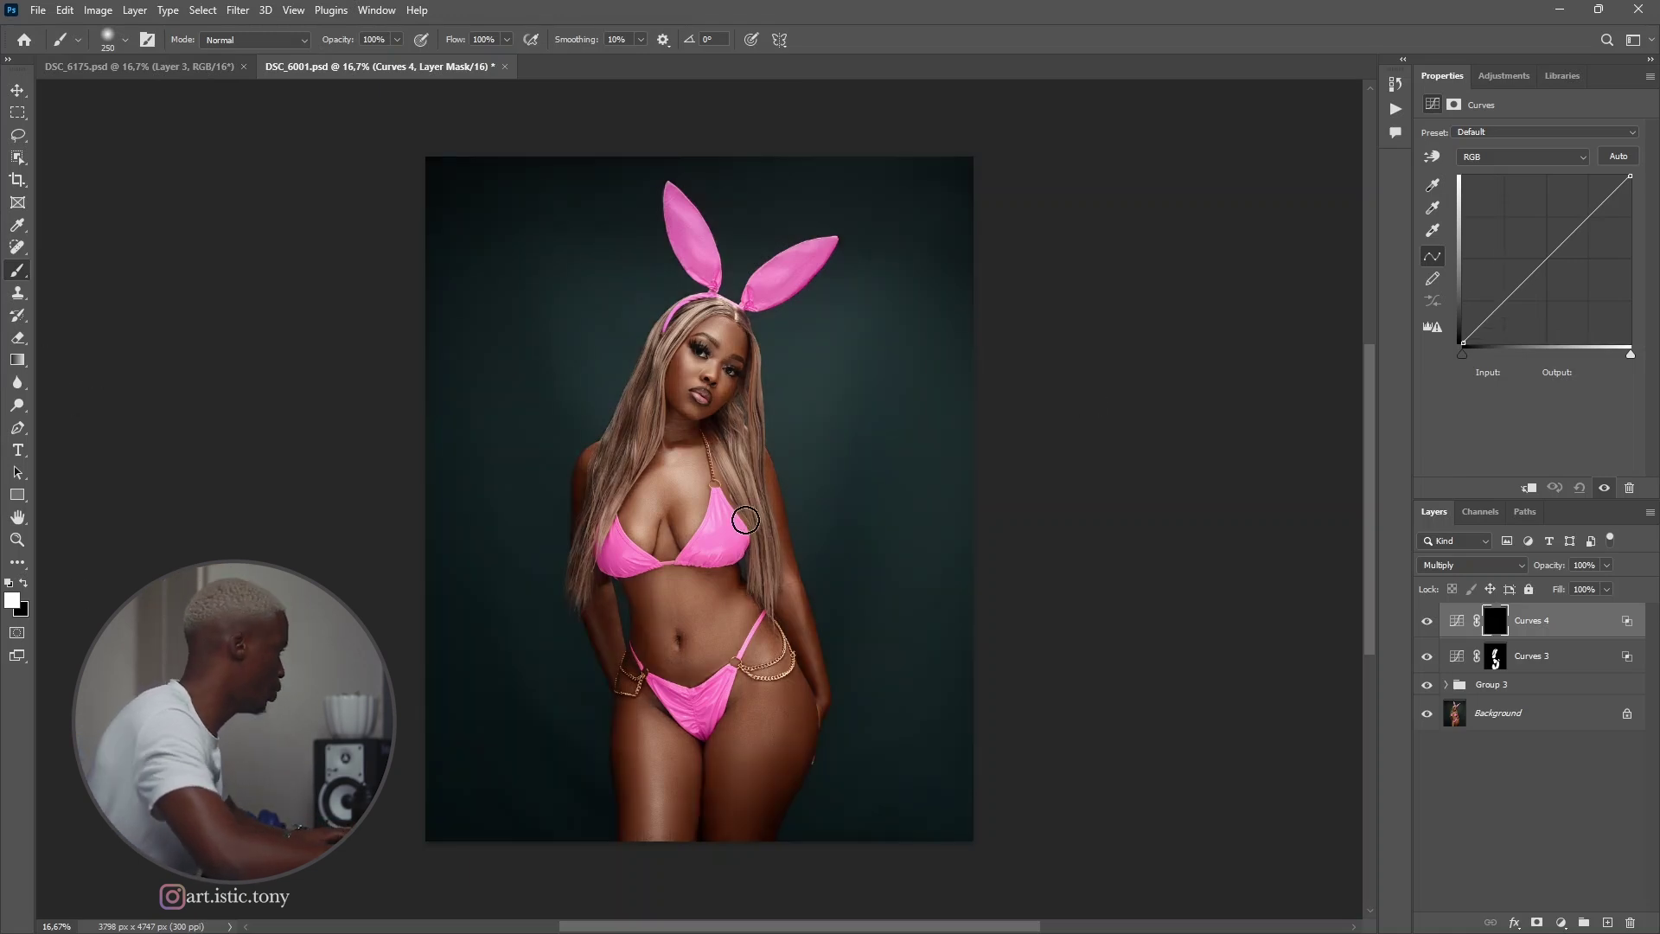
key("bracketright")
key("bracketright")
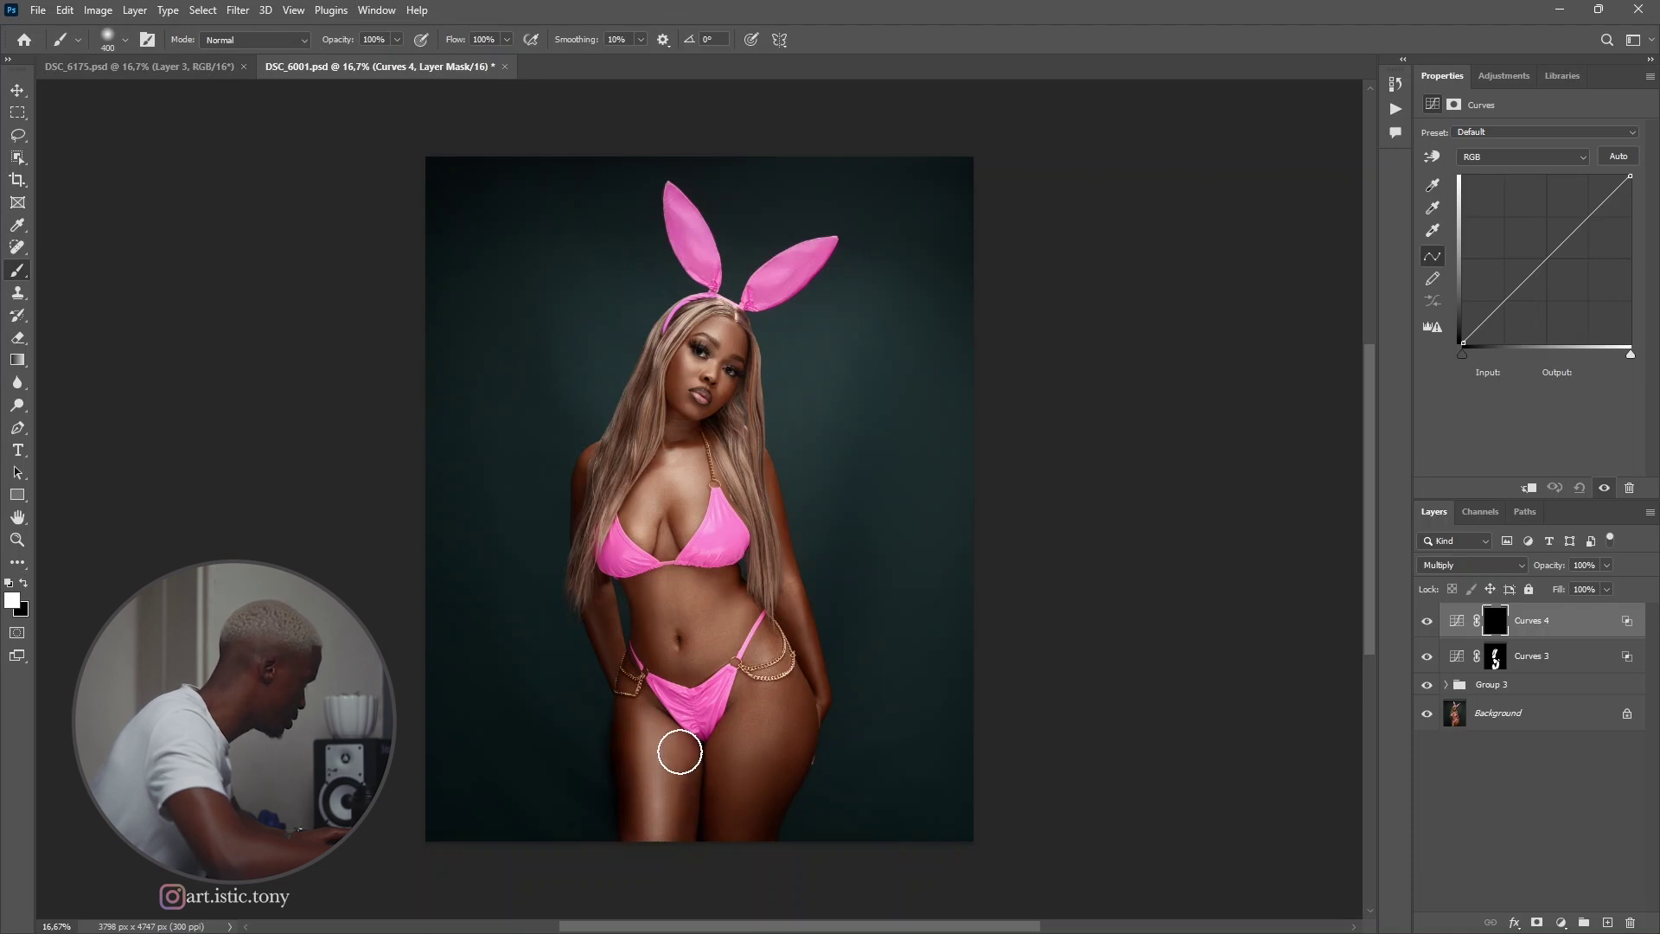
mouse_move(753, 830)
left_mouse_down()
mouse_move(784, 760)
mouse_move(778, 673)
mouse_move(796, 716)
mouse_move(786, 751)
mouse_move(772, 668)
left_mouse_up()
mouse_move(646, 611)
left_mouse_down()
mouse_move(678, 660)
mouse_move(724, 606)
left_mouse_up()
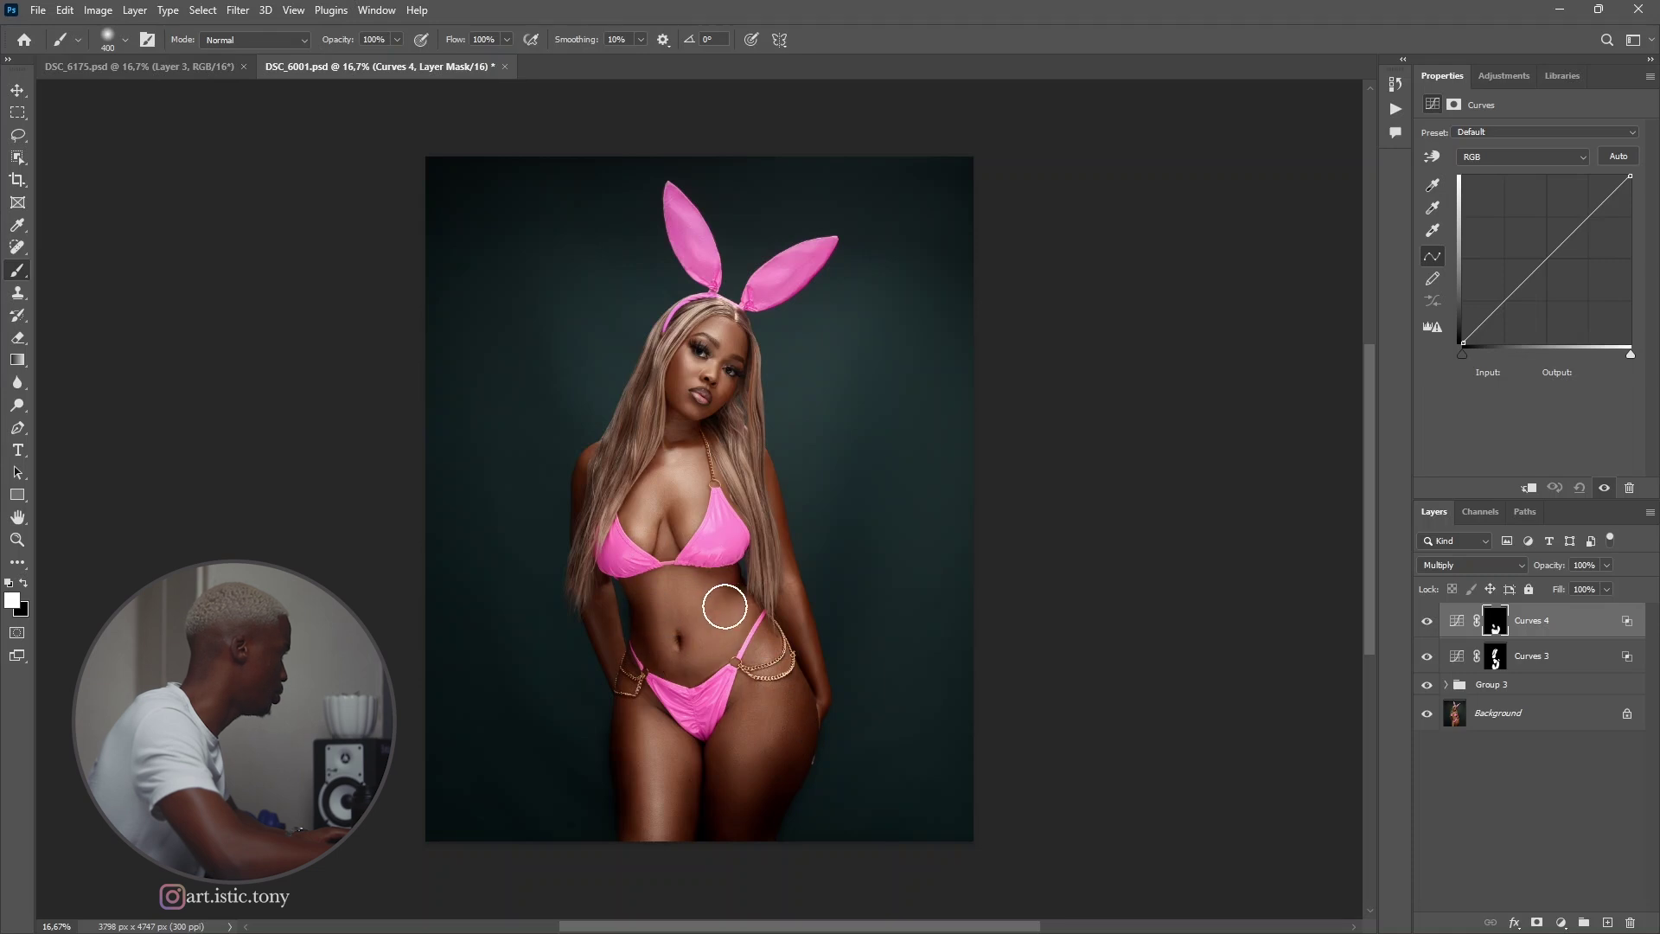
Step: Paint white on the Curves 4 mask over chest, neck, face and inner-thigh shadows with a 200 to 300 px brush, and toggle the layer to compare
key("bracketleft")
key("bracketleft")
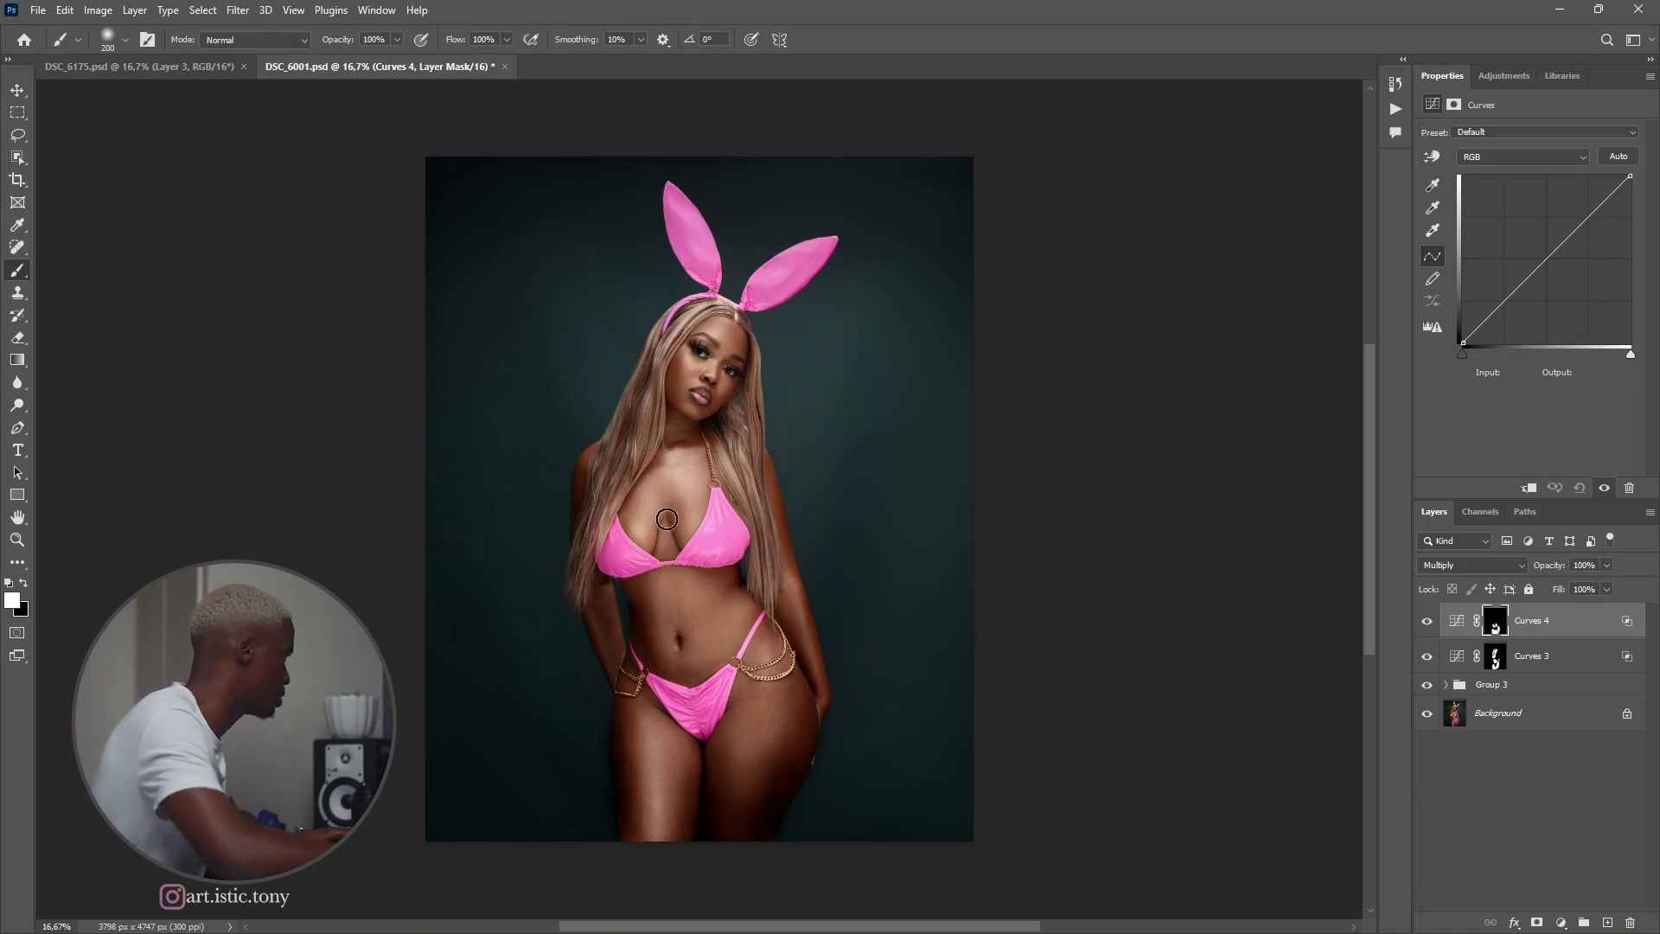
key("bracketright")
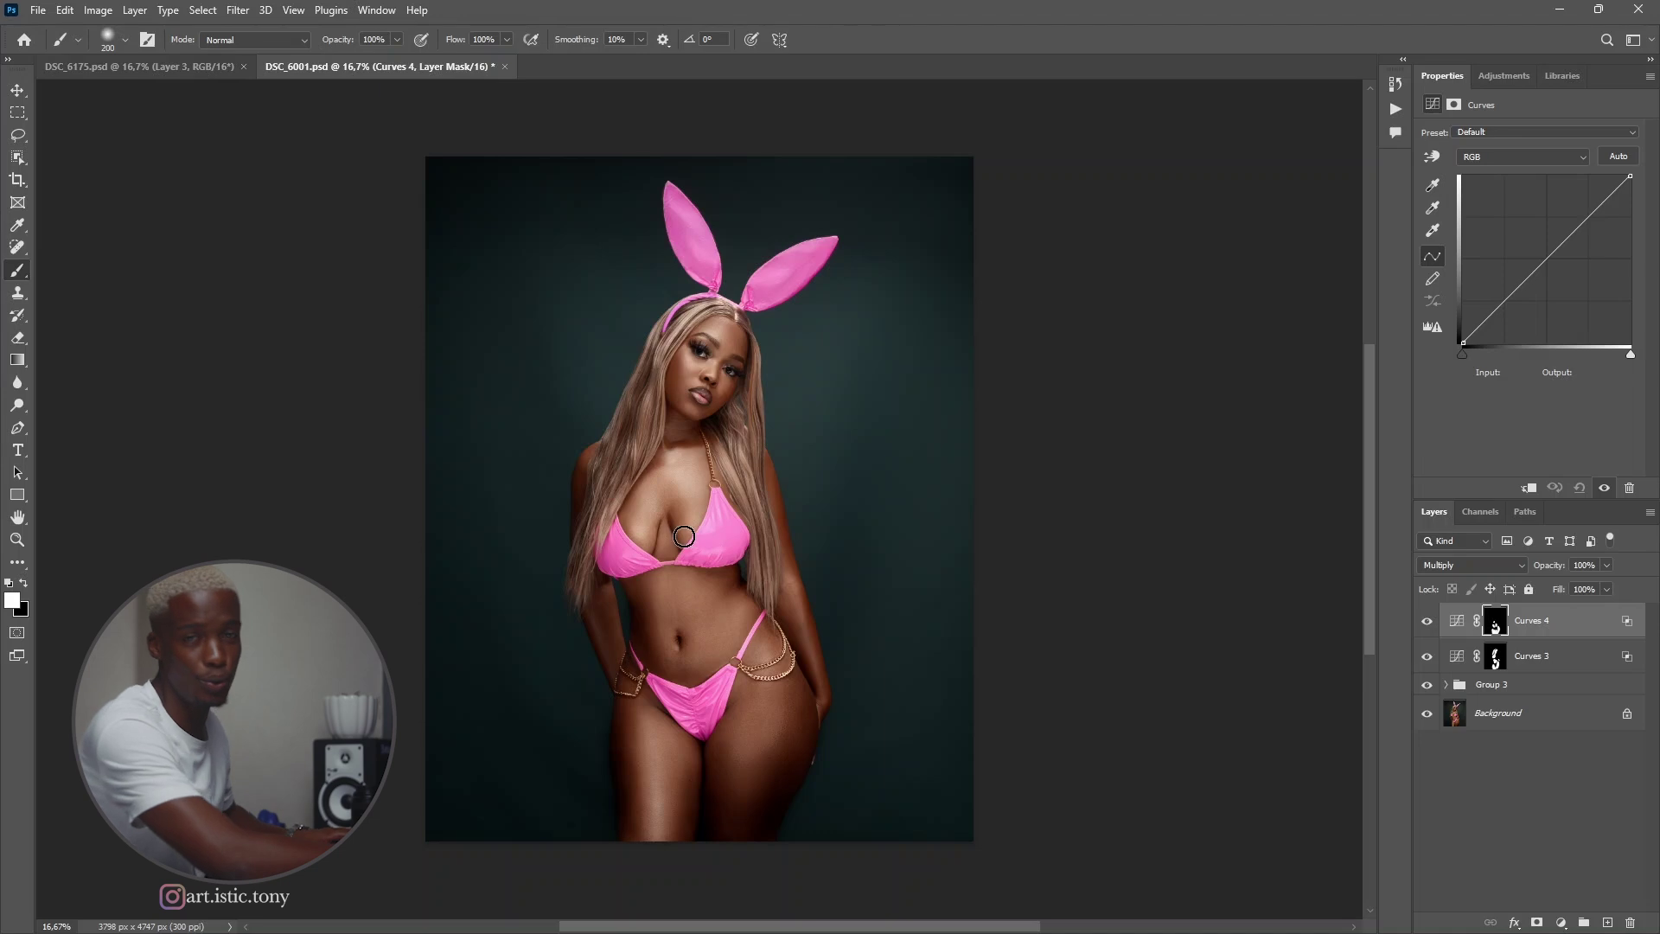
left_click_drag(680, 465, 684, 349)
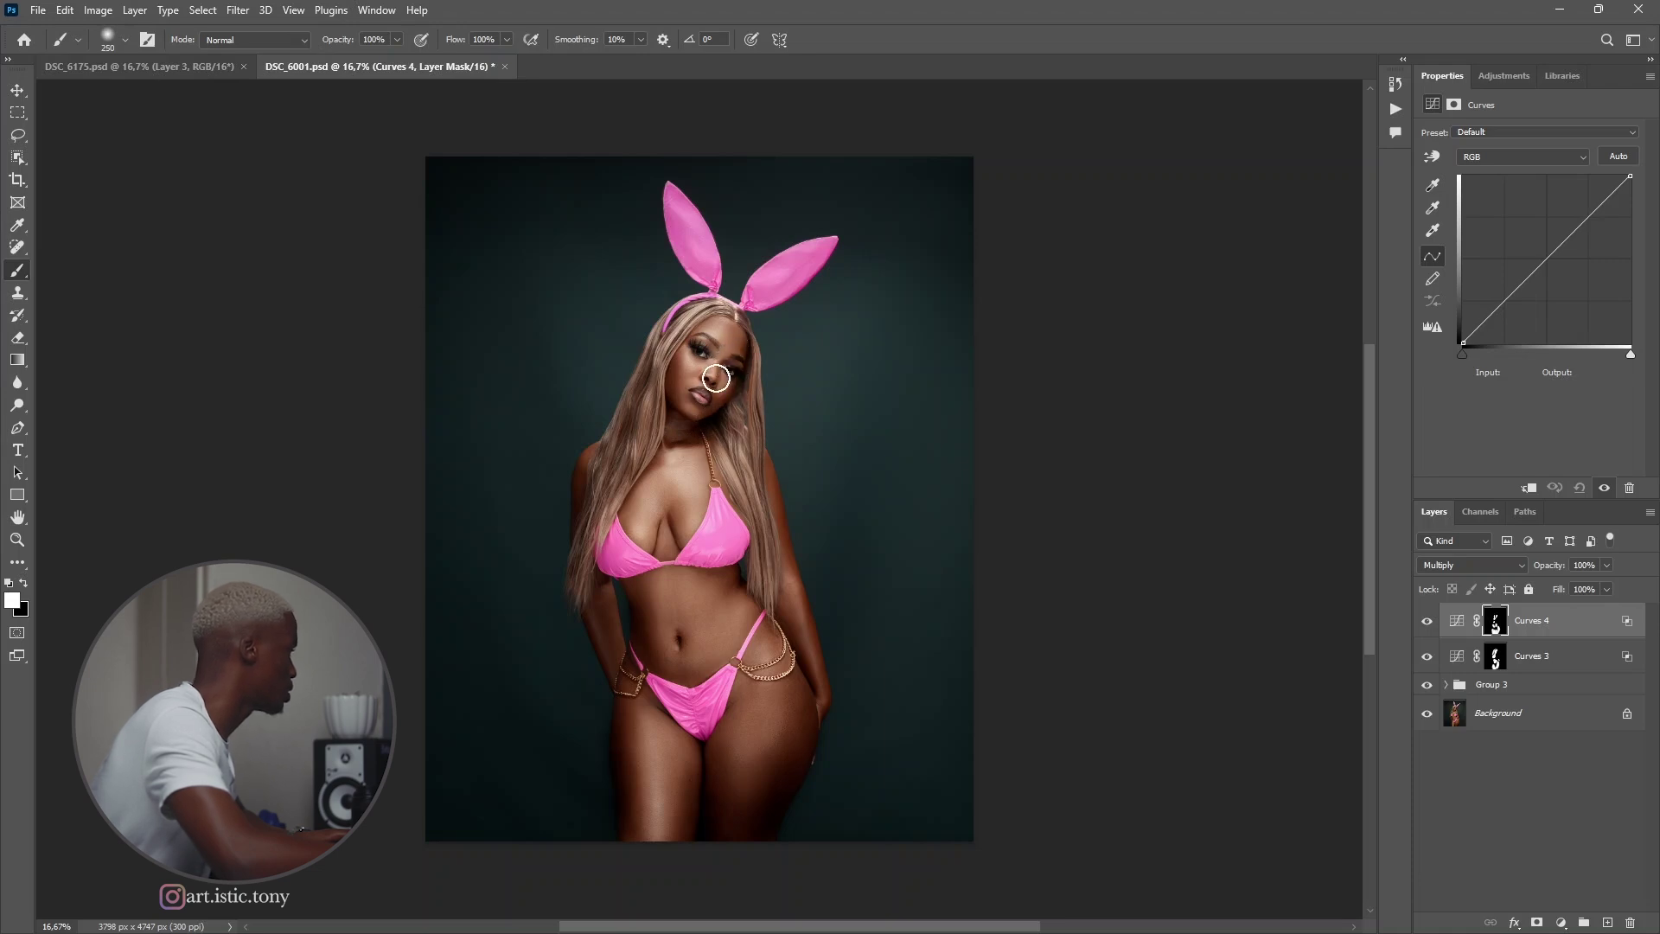
key("bracketright")
key("bracketright")
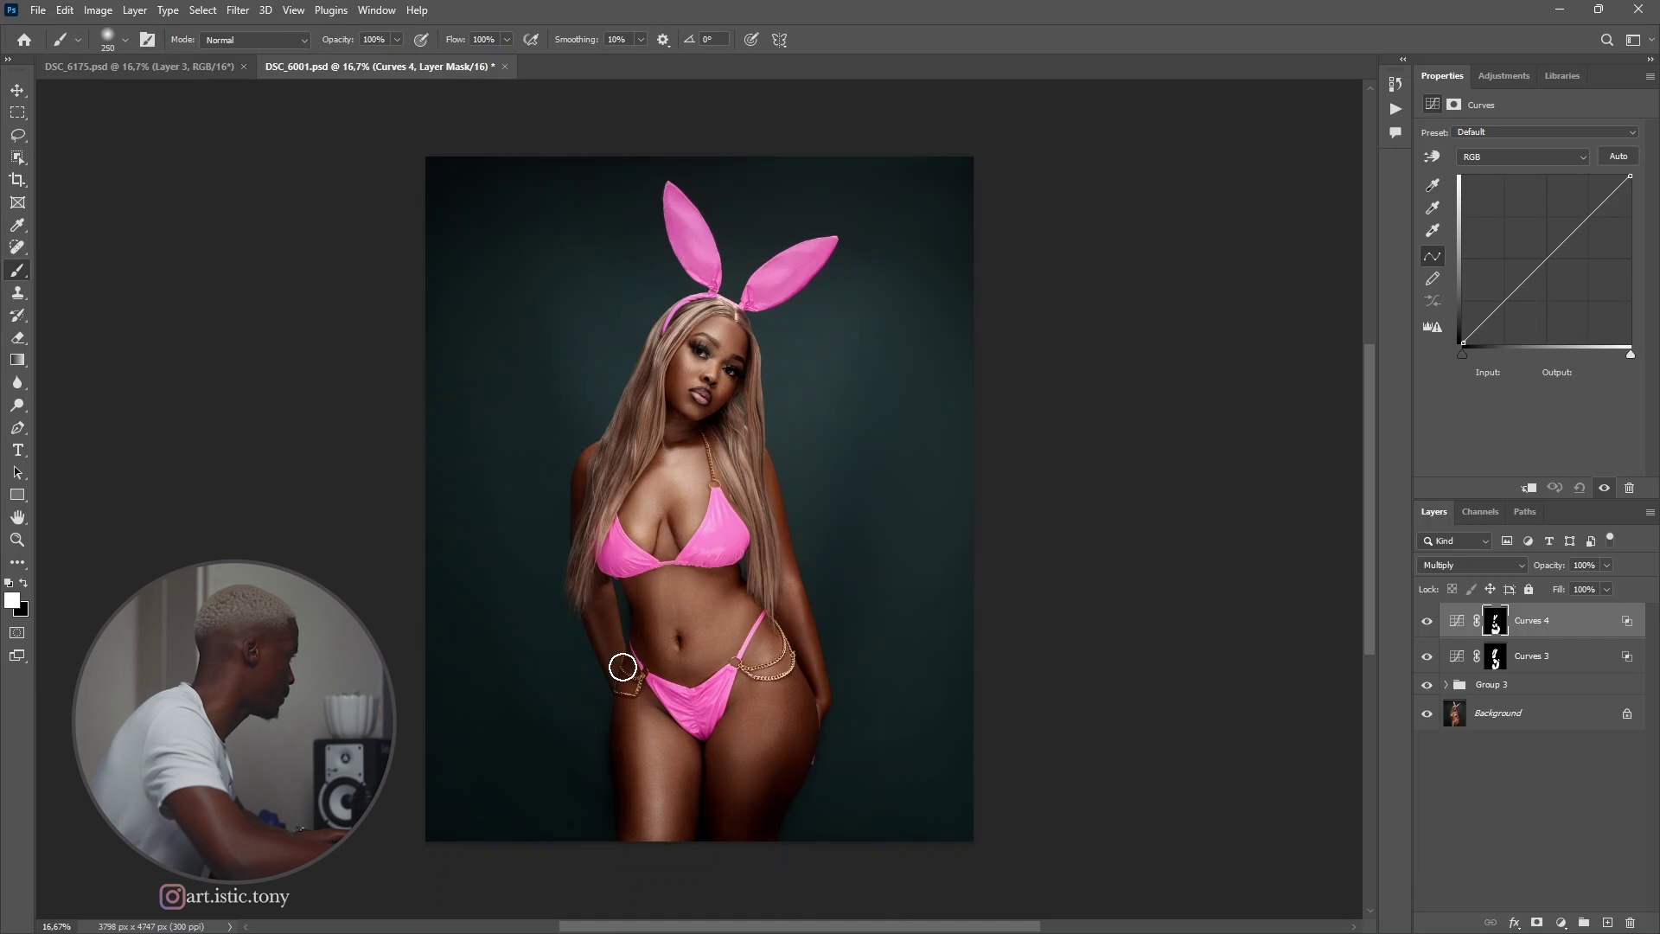
key("bracketleft")
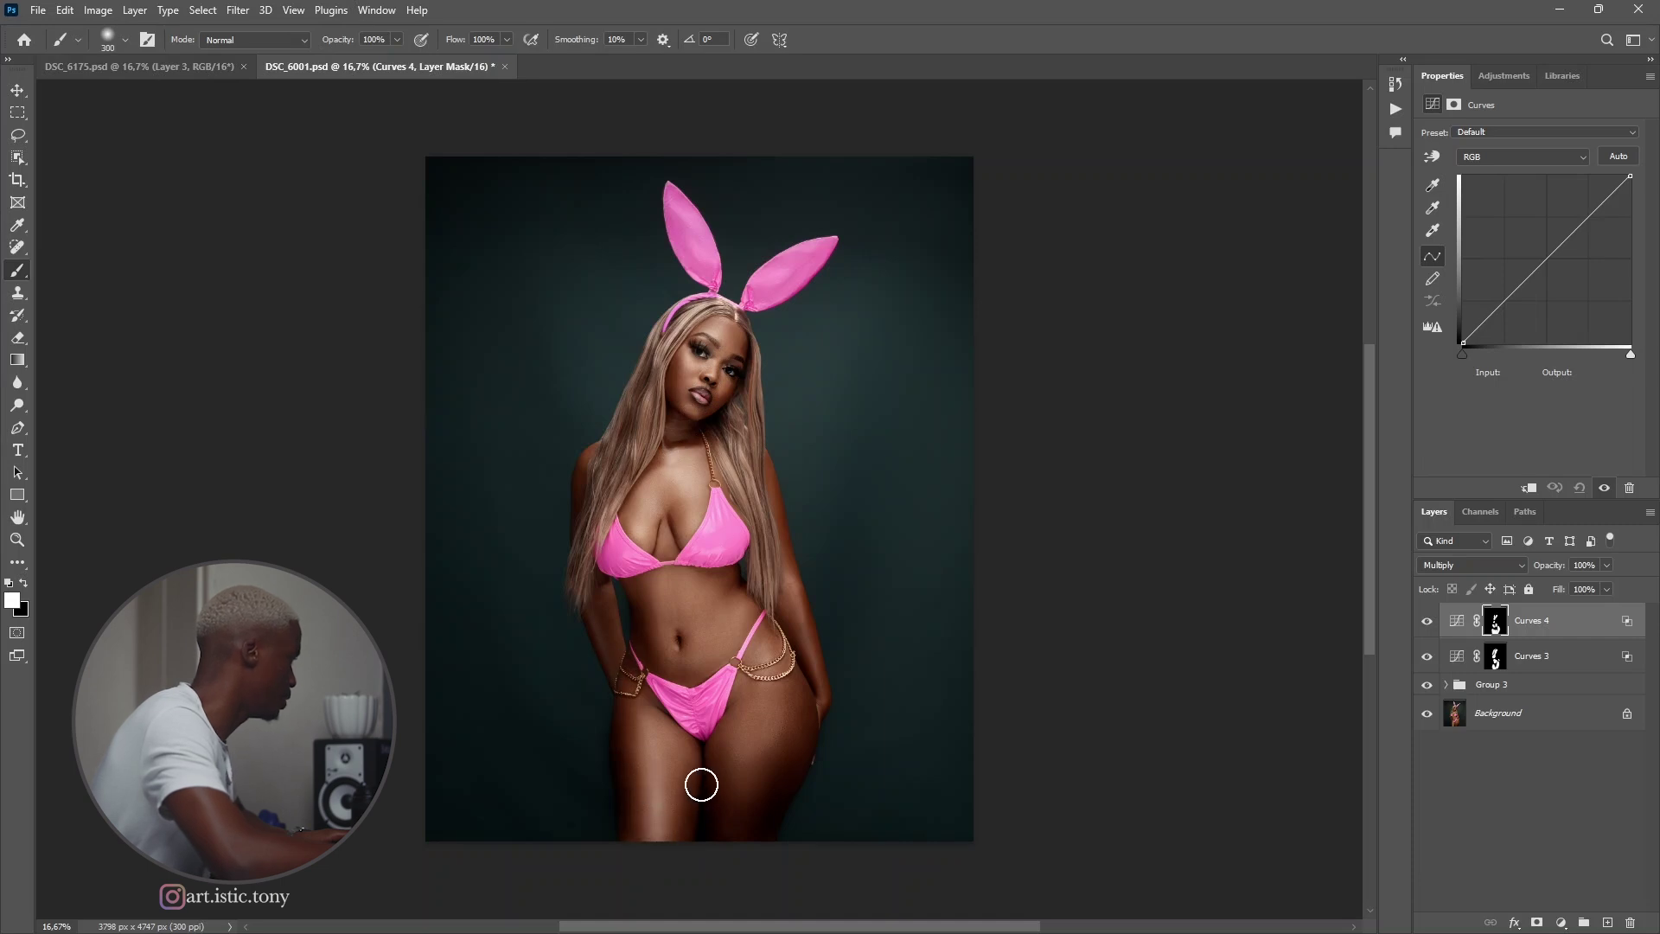
key("bracketright")
key("bracketleft")
key("bracketleft")
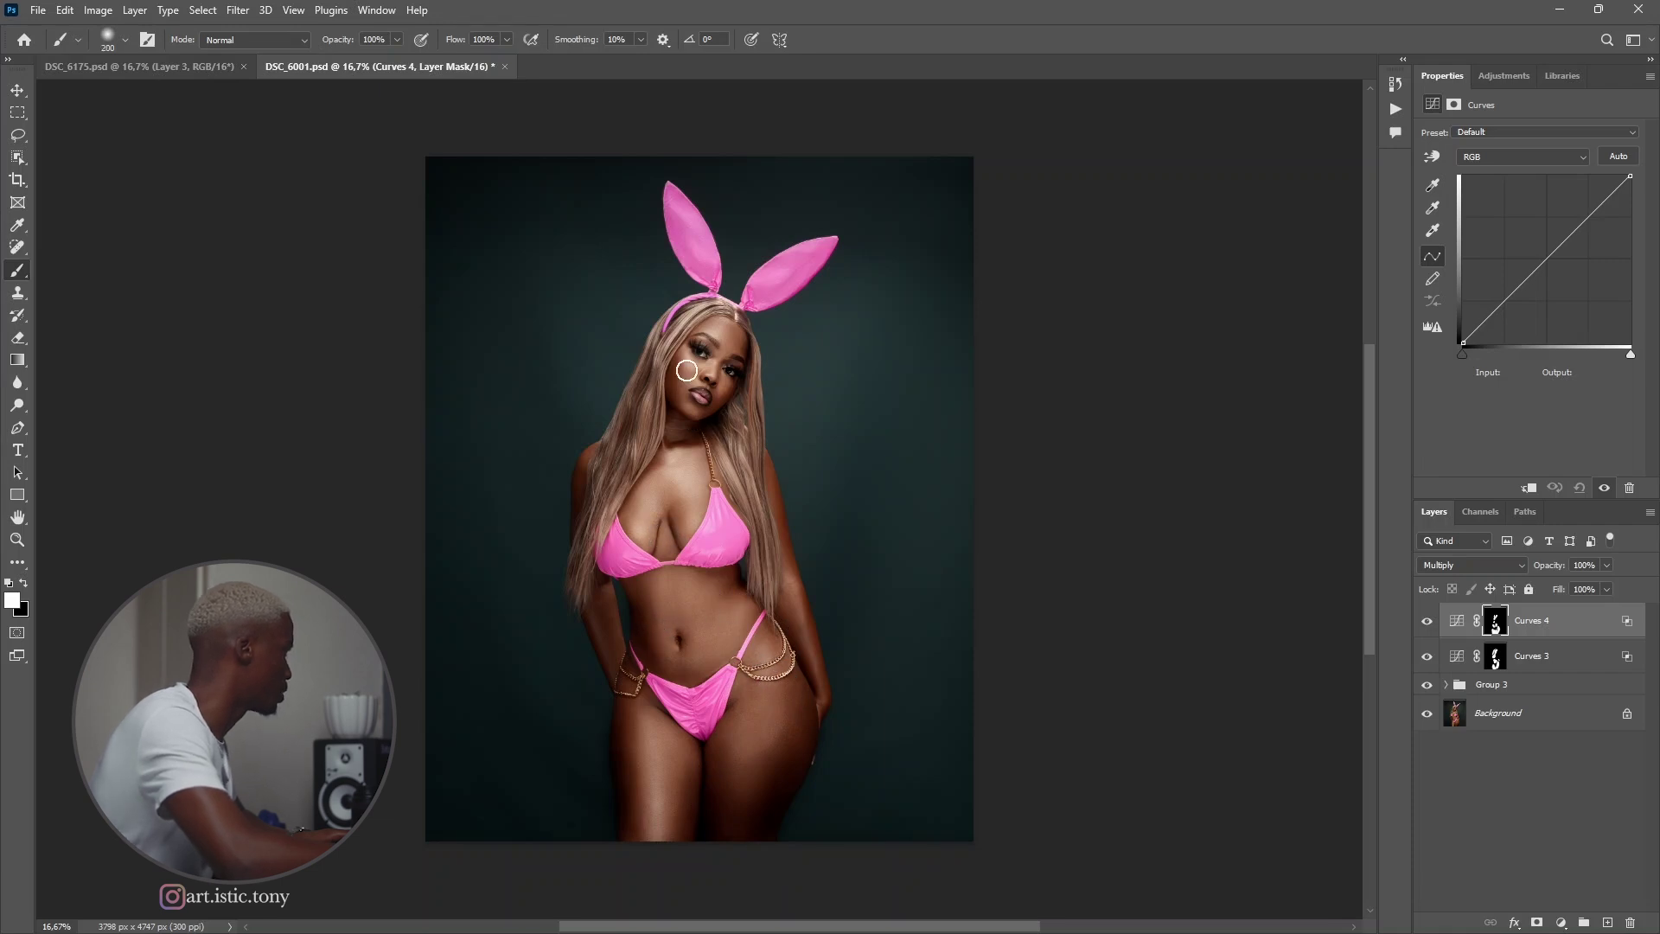
left_click(1428, 622)
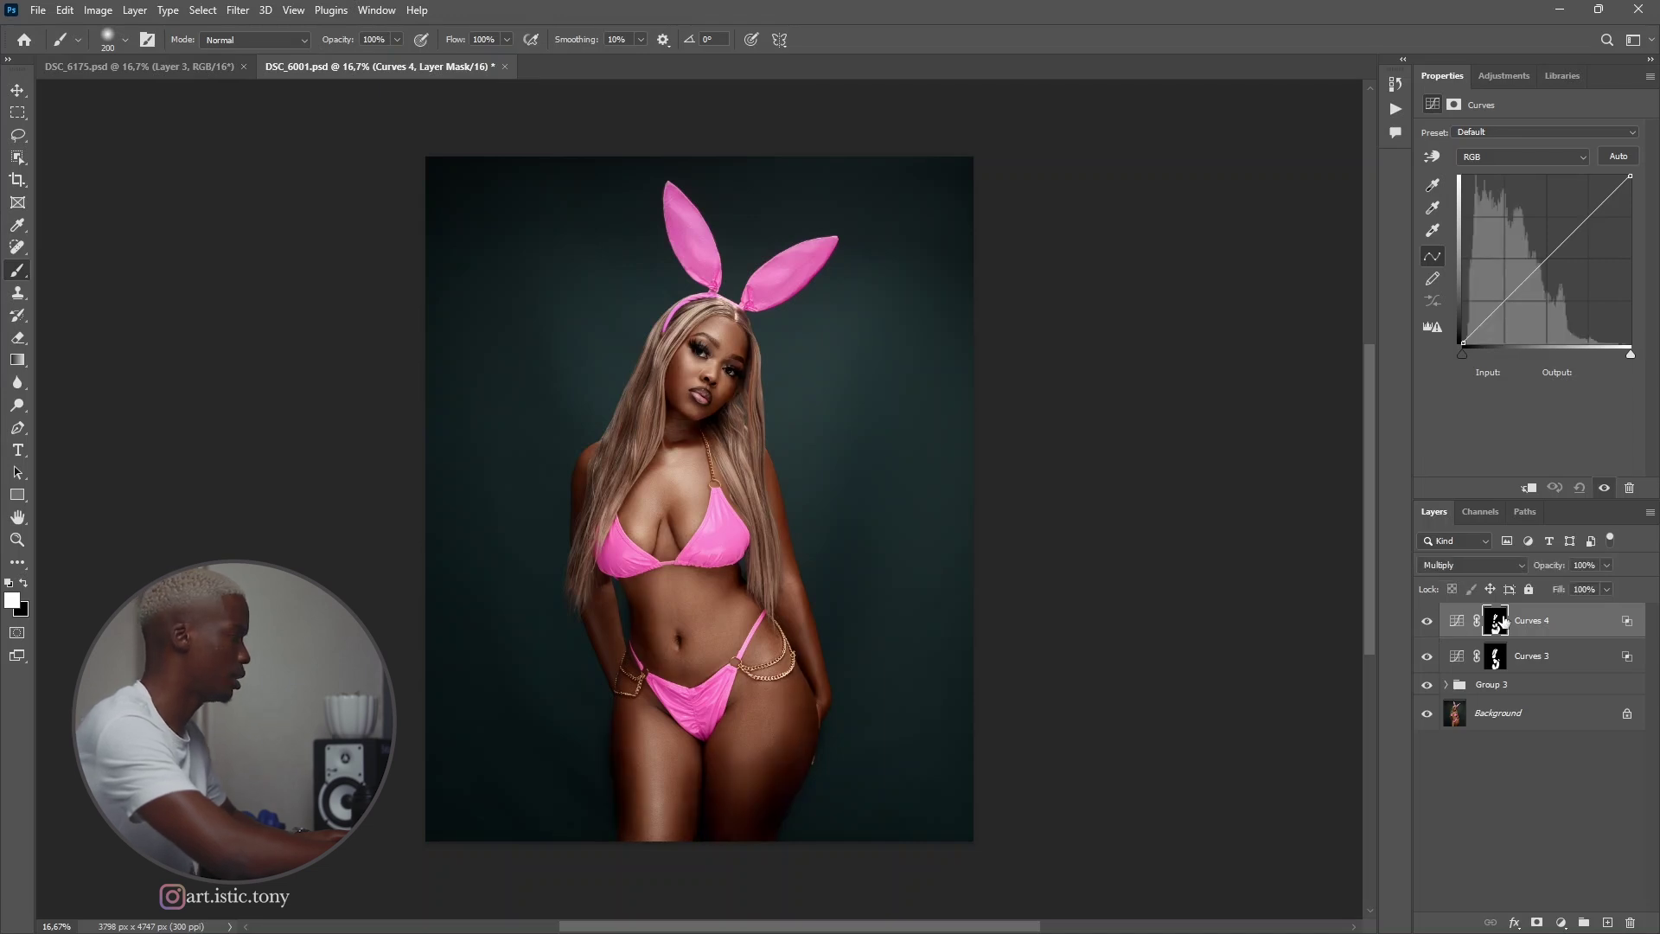
Step: Lower the Curves 4 layer's opacity to 36% and group it together with Curves 3
left_click_drag(1572, 590, 1571, 590)
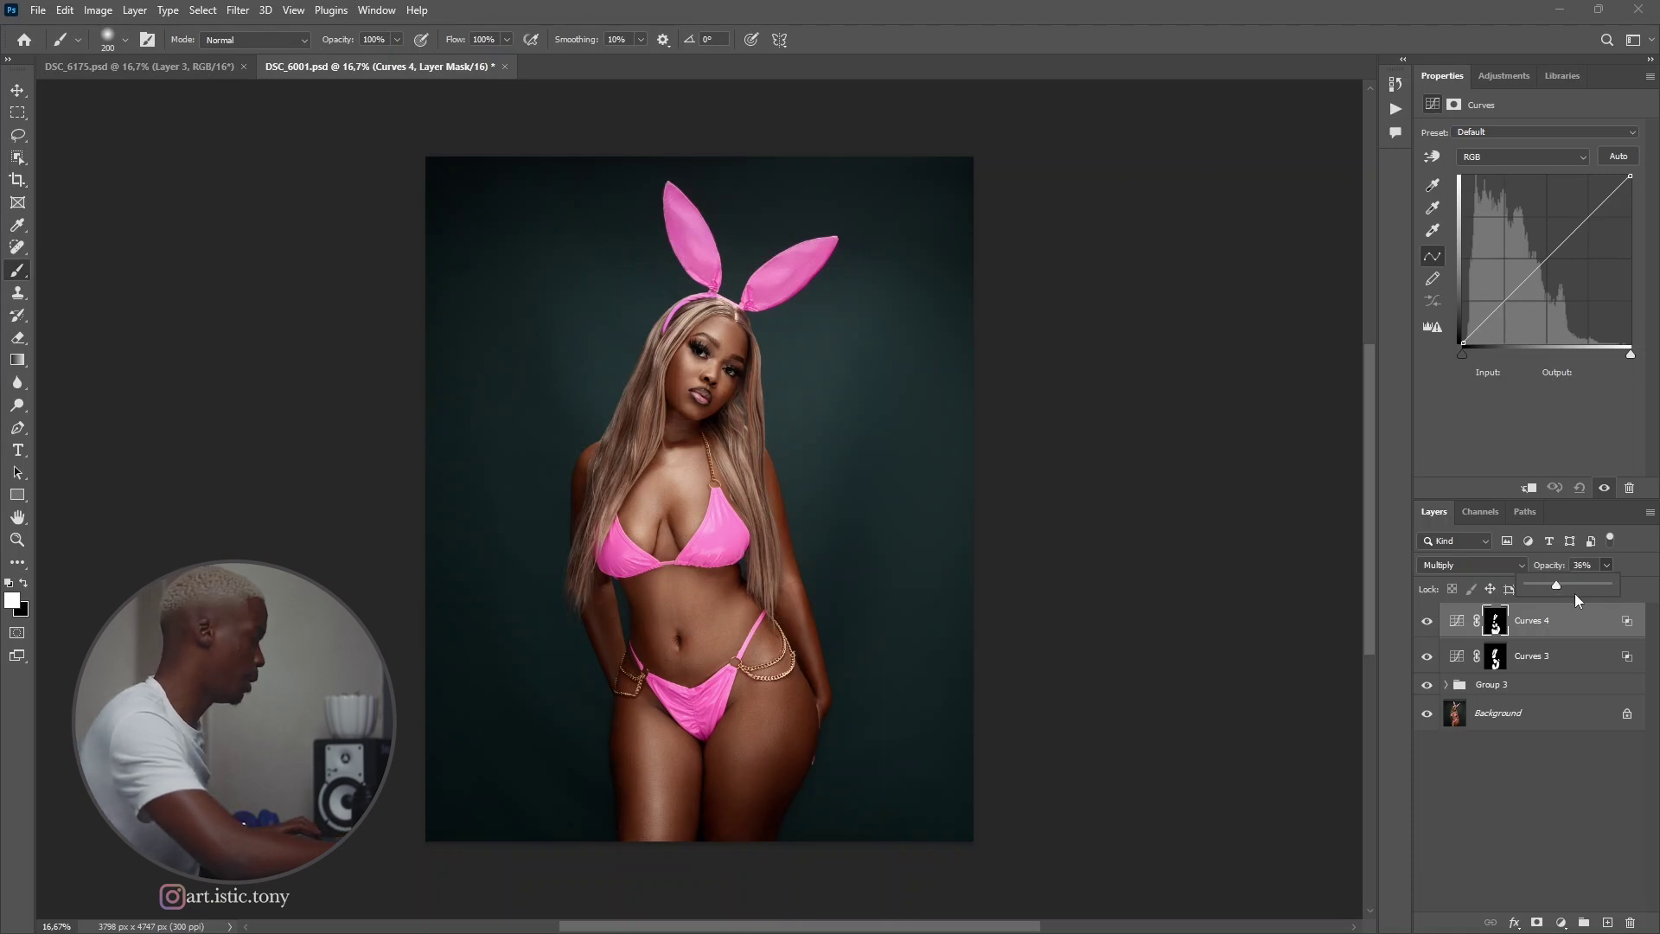
left_click(1563, 657)
left_click(1564, 657, "shift")
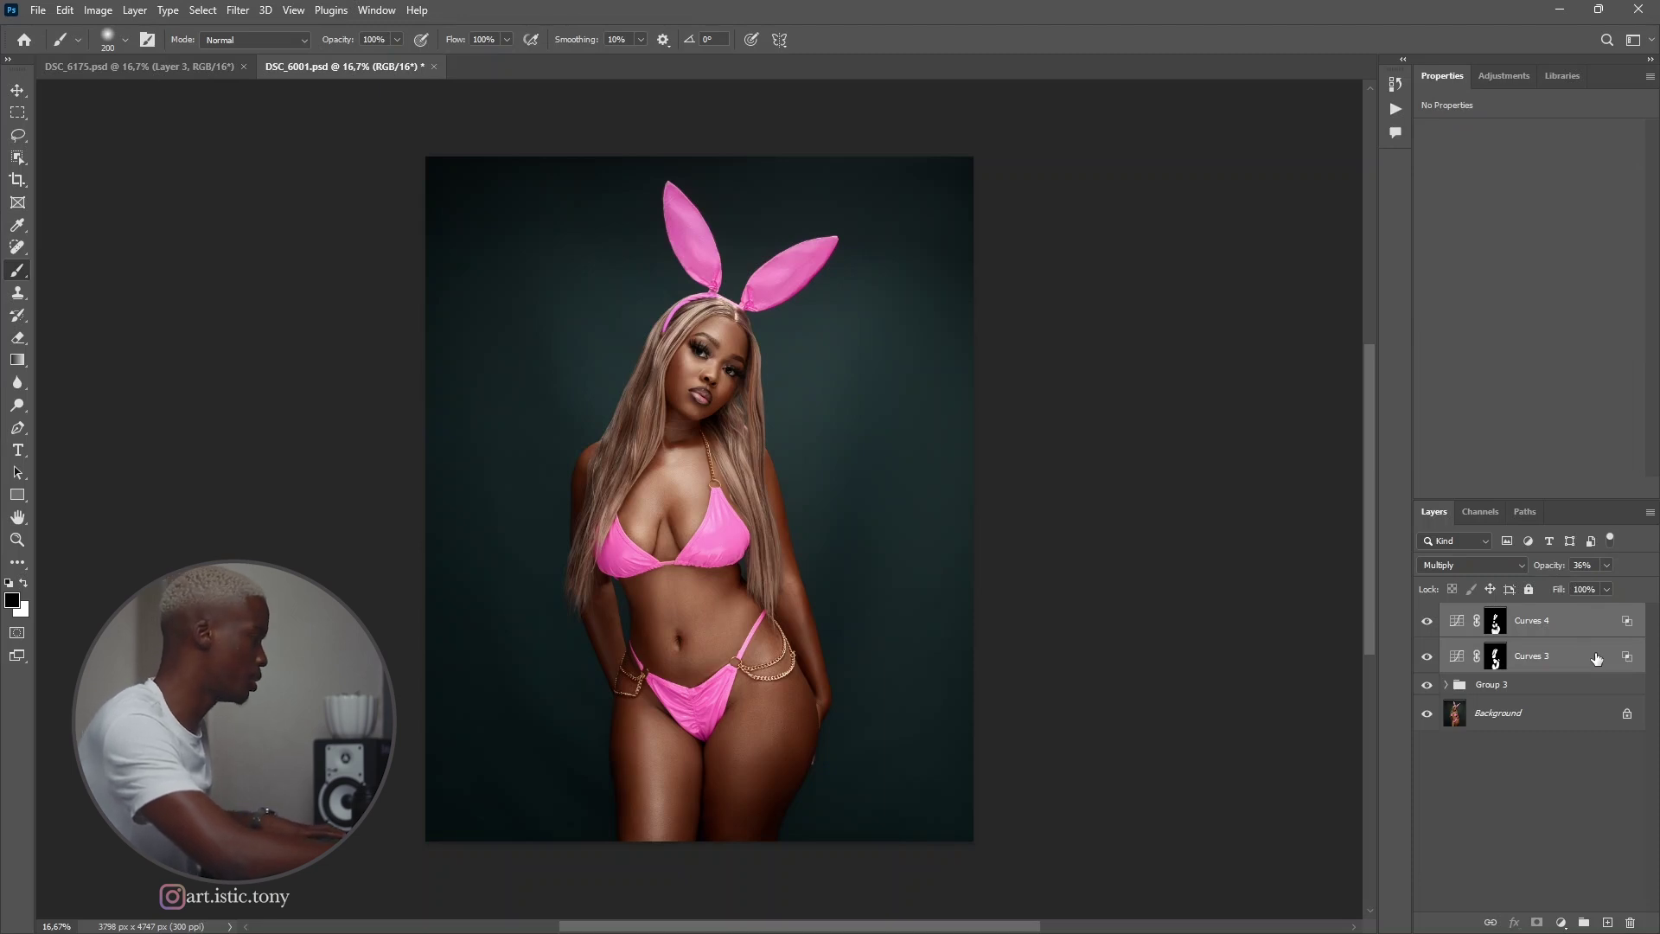
key("ctrl+g")
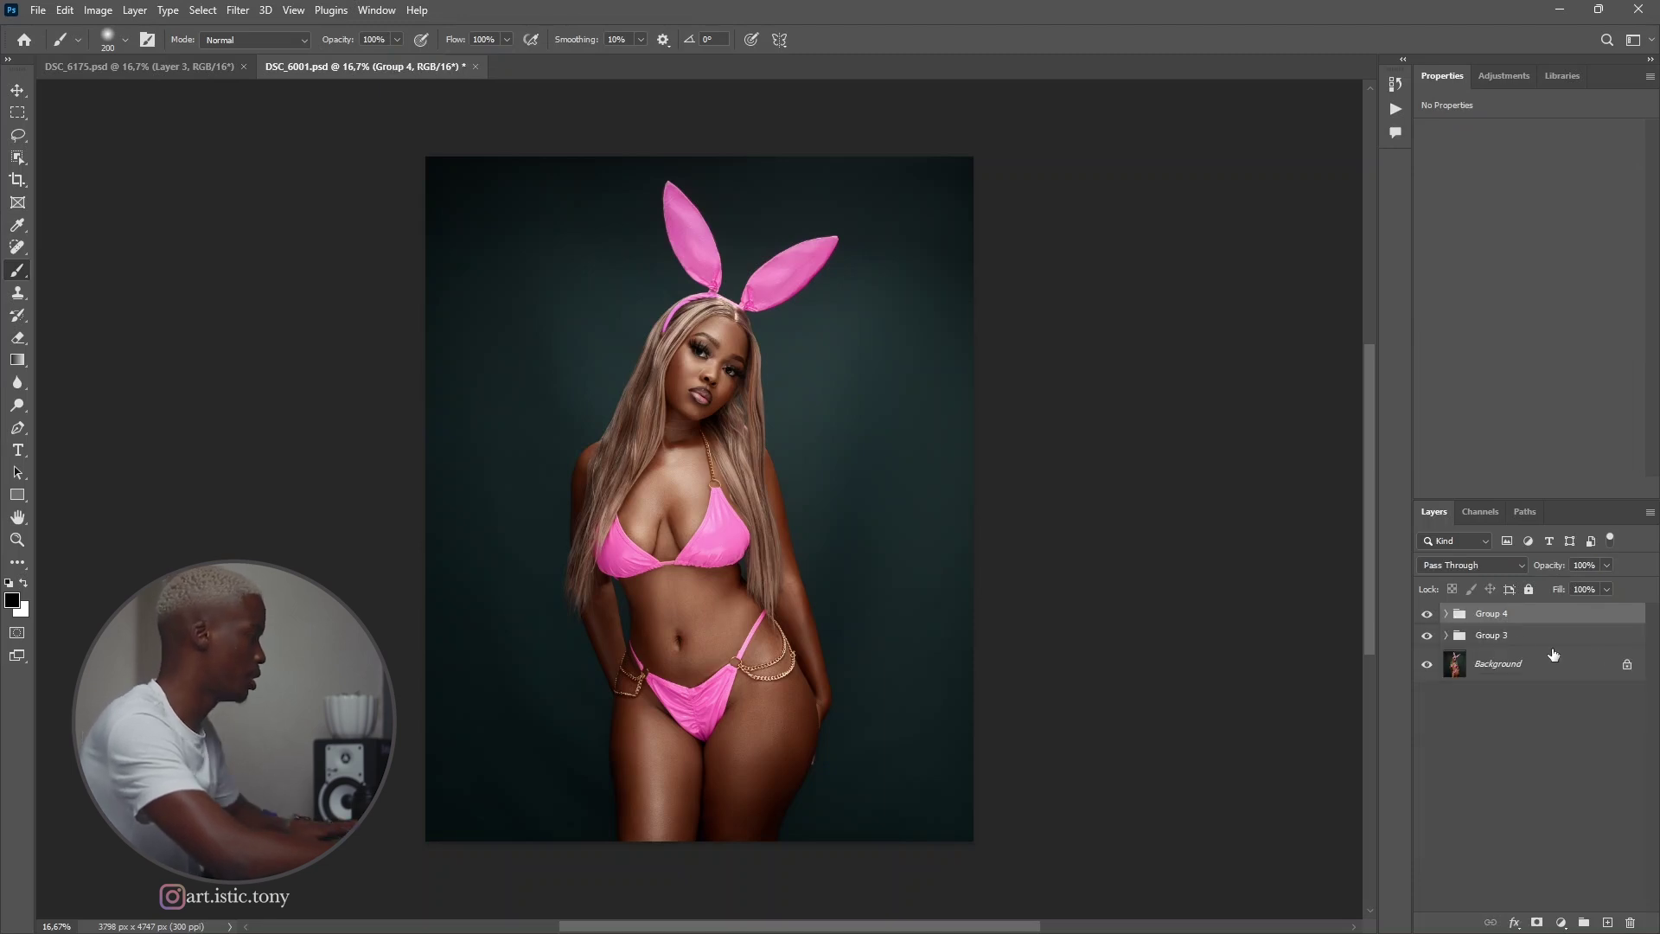
Step: Toggle the visibility of Group 4 to compare the dodge and burn effect, and look through the layers inside Group 3
left_click(1429, 616)
left_click(1427, 616)
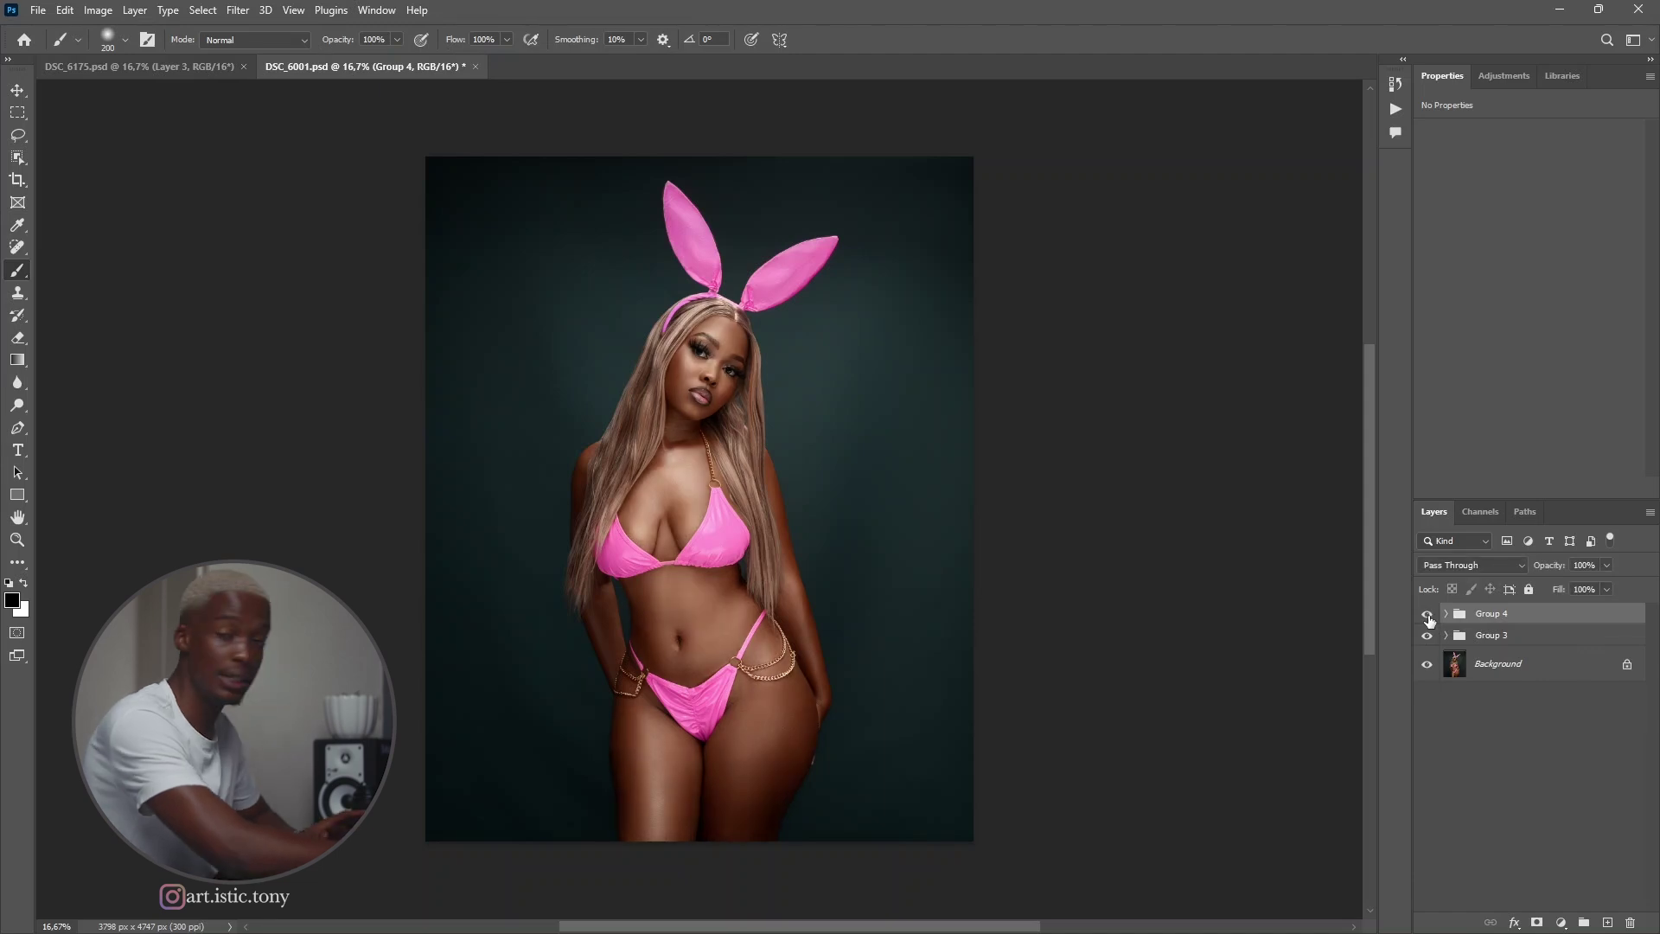
left_click(1446, 636)
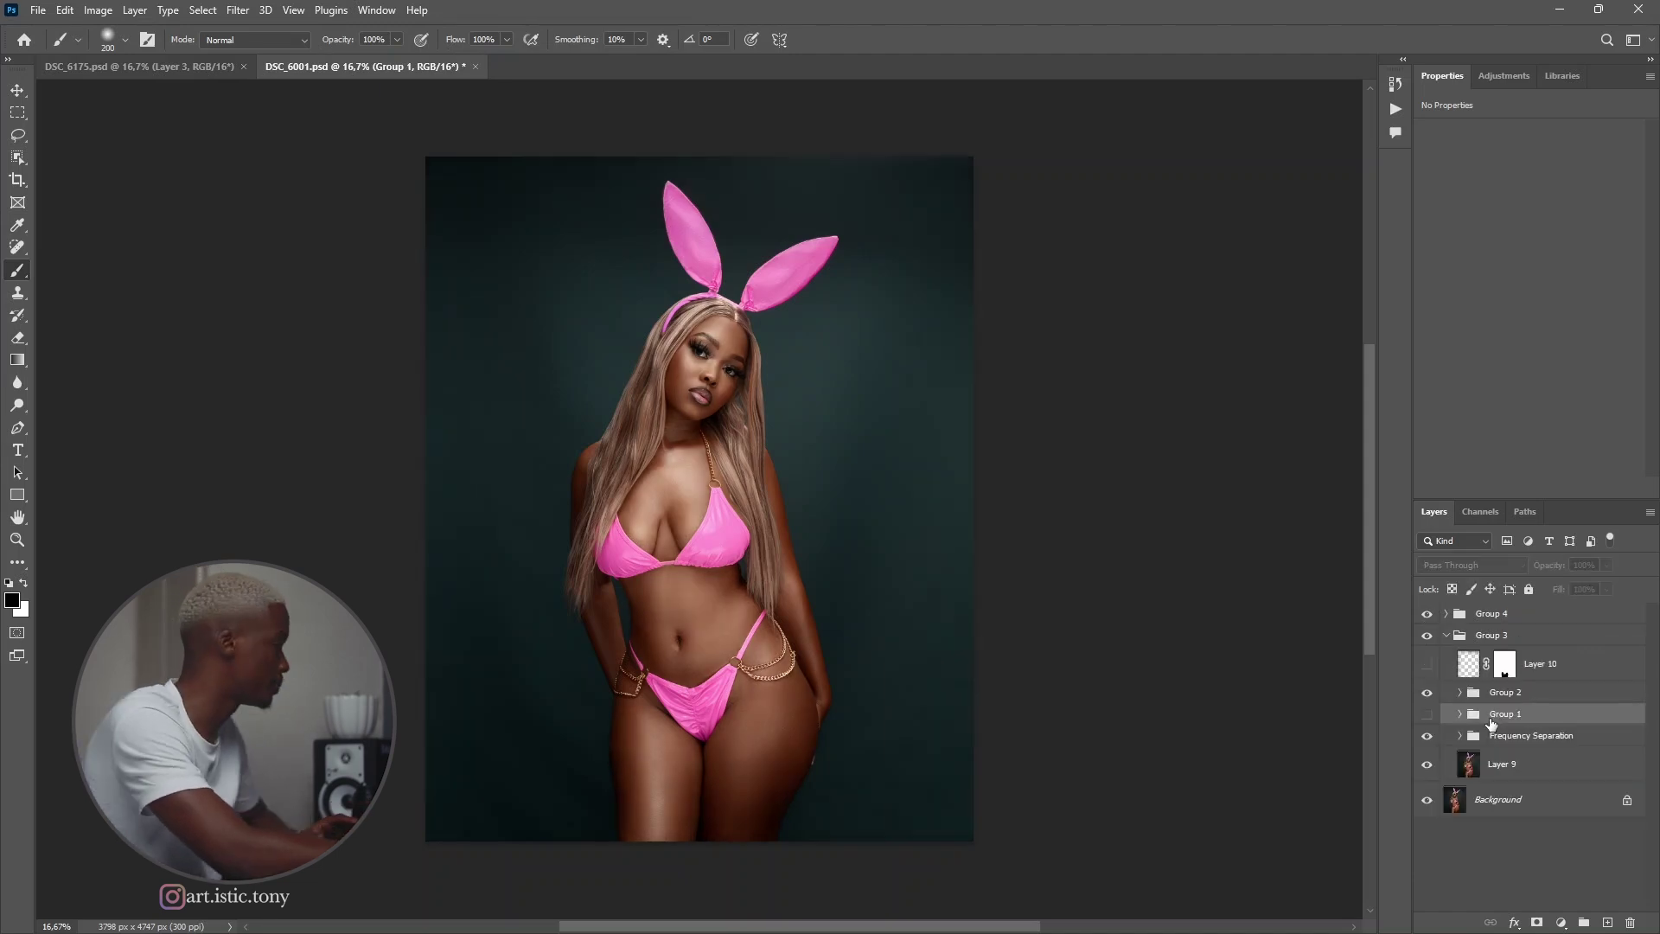
left_click(1447, 638)
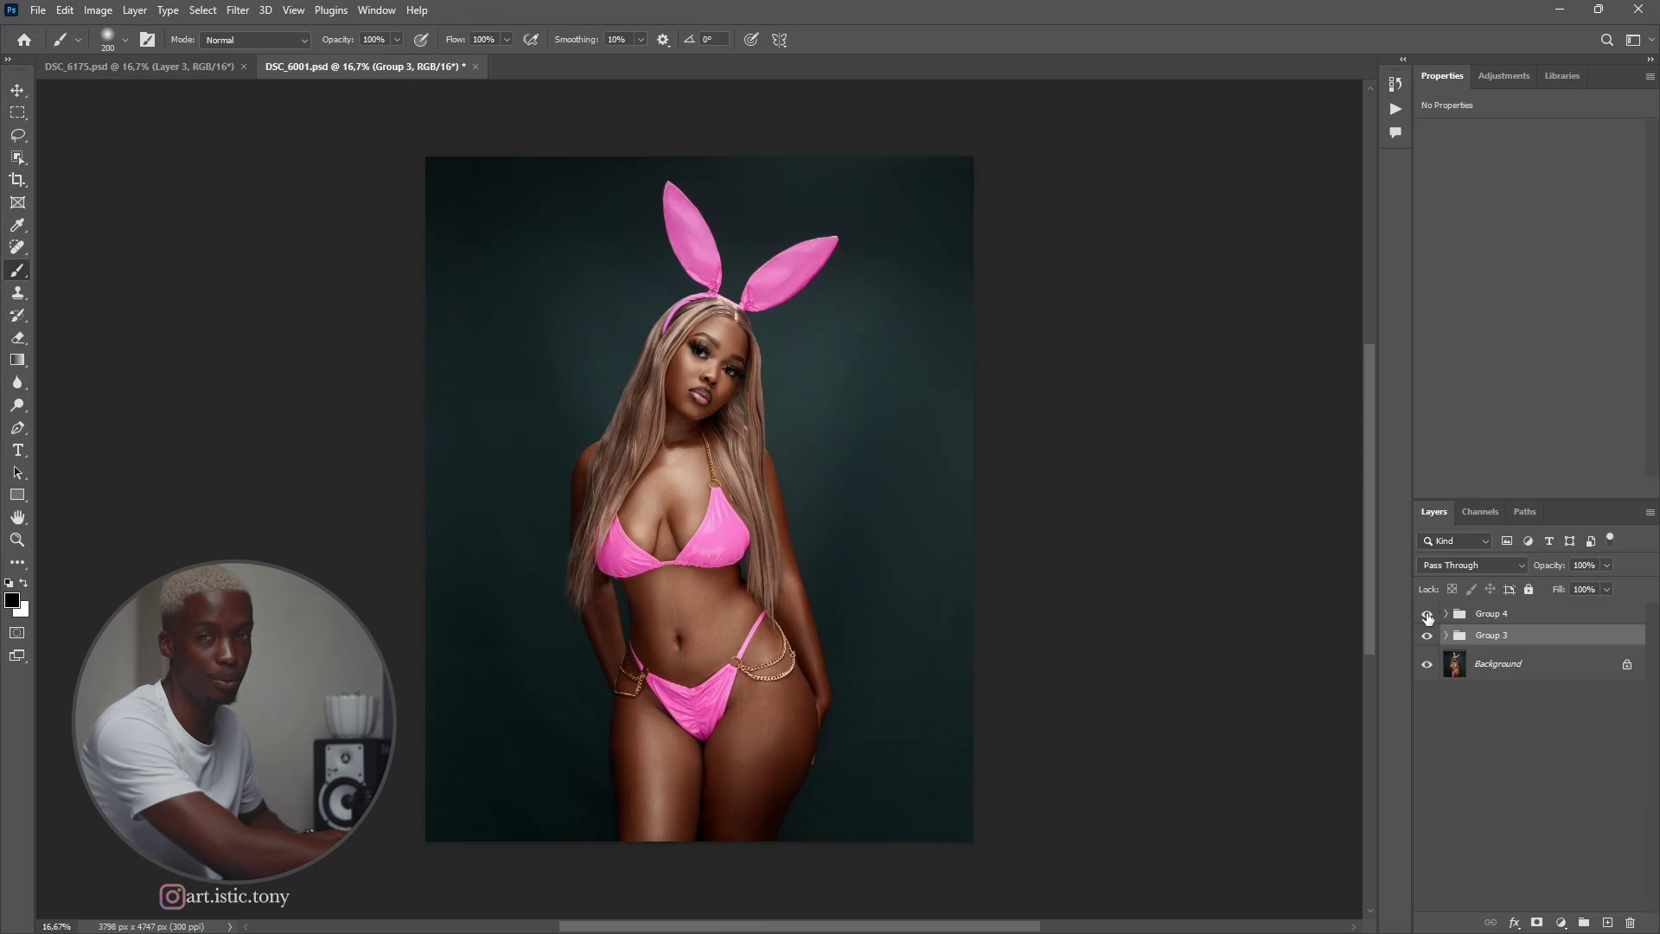
left_click(1448, 619)
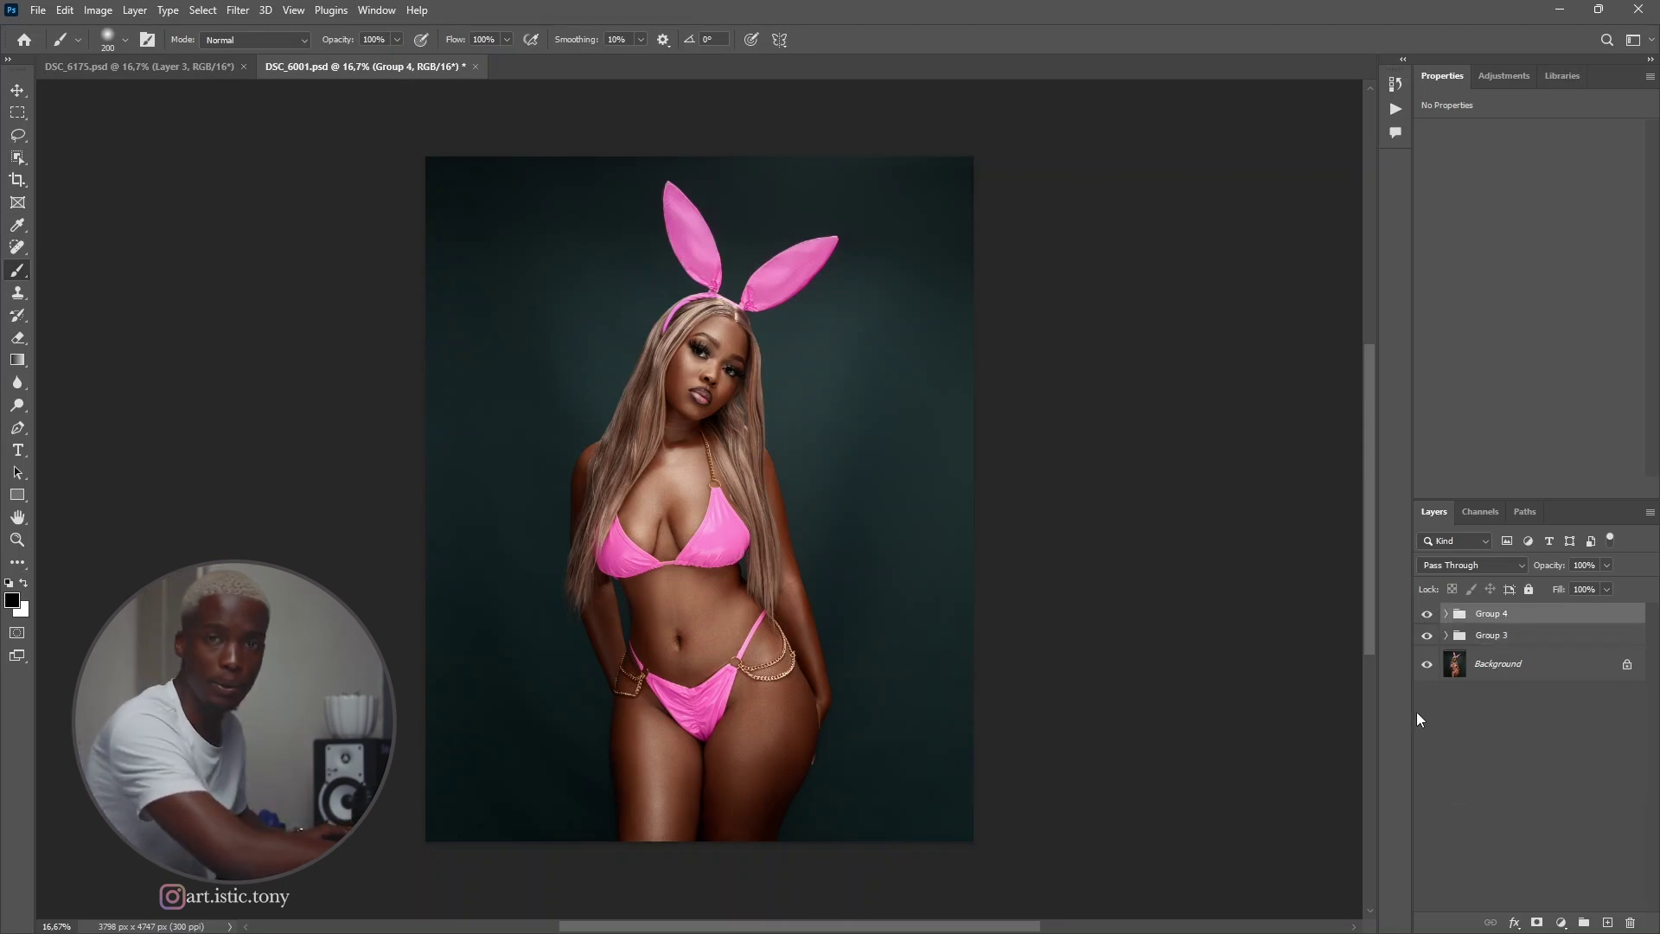
left_click(1427, 613)
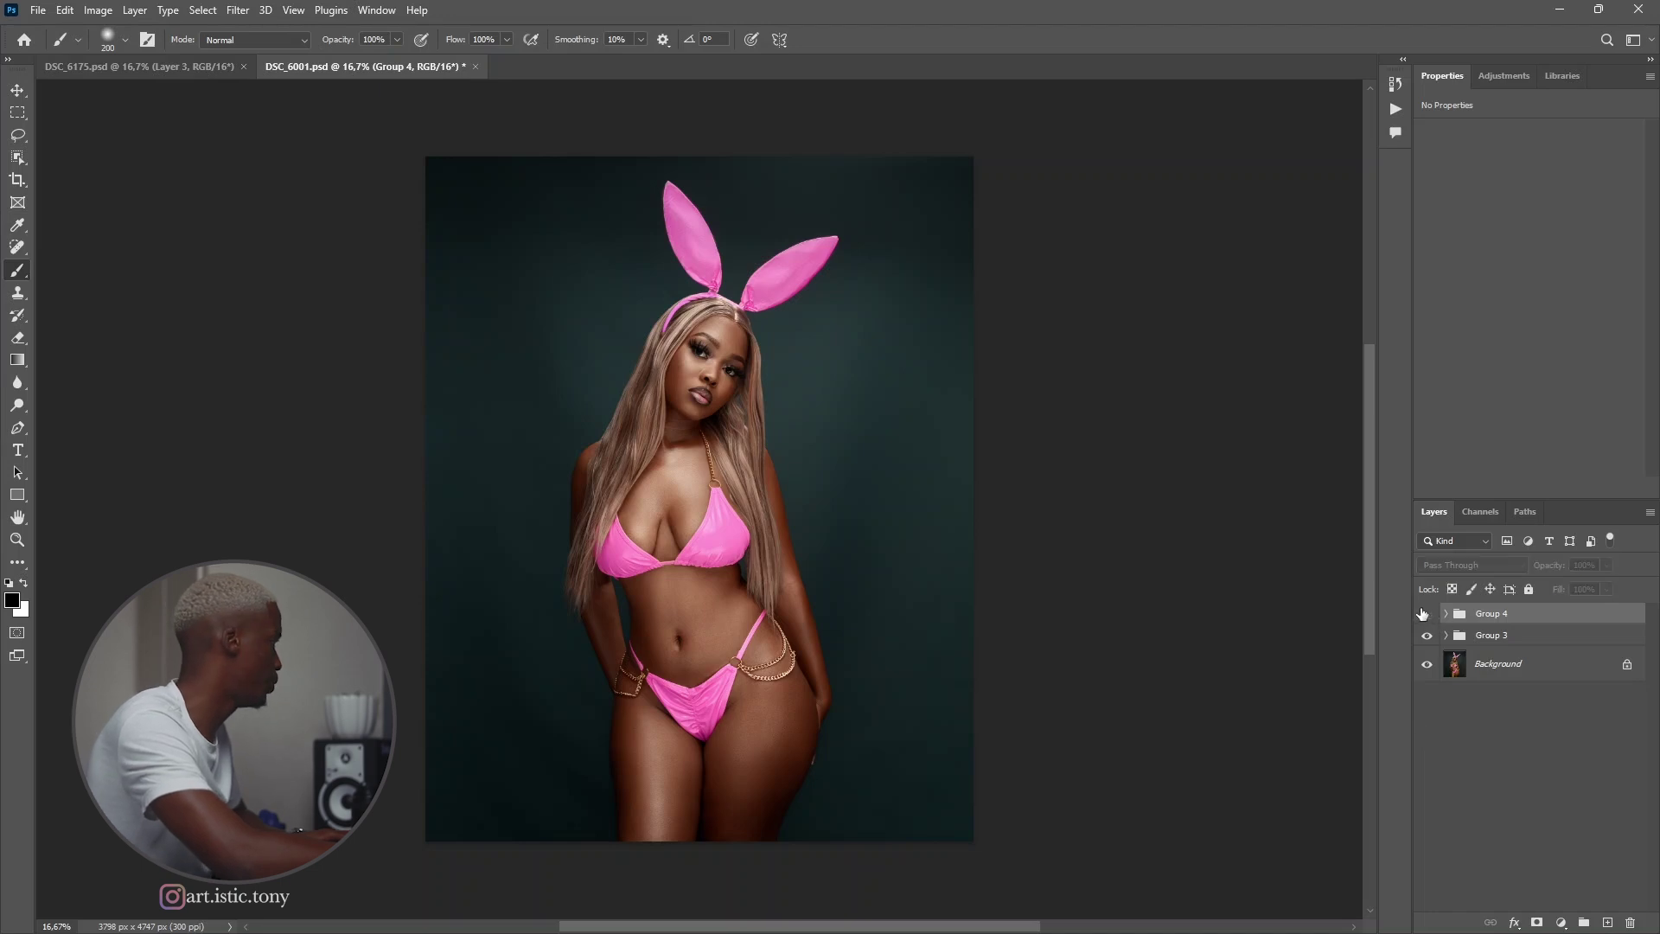
left_click(1425, 613)
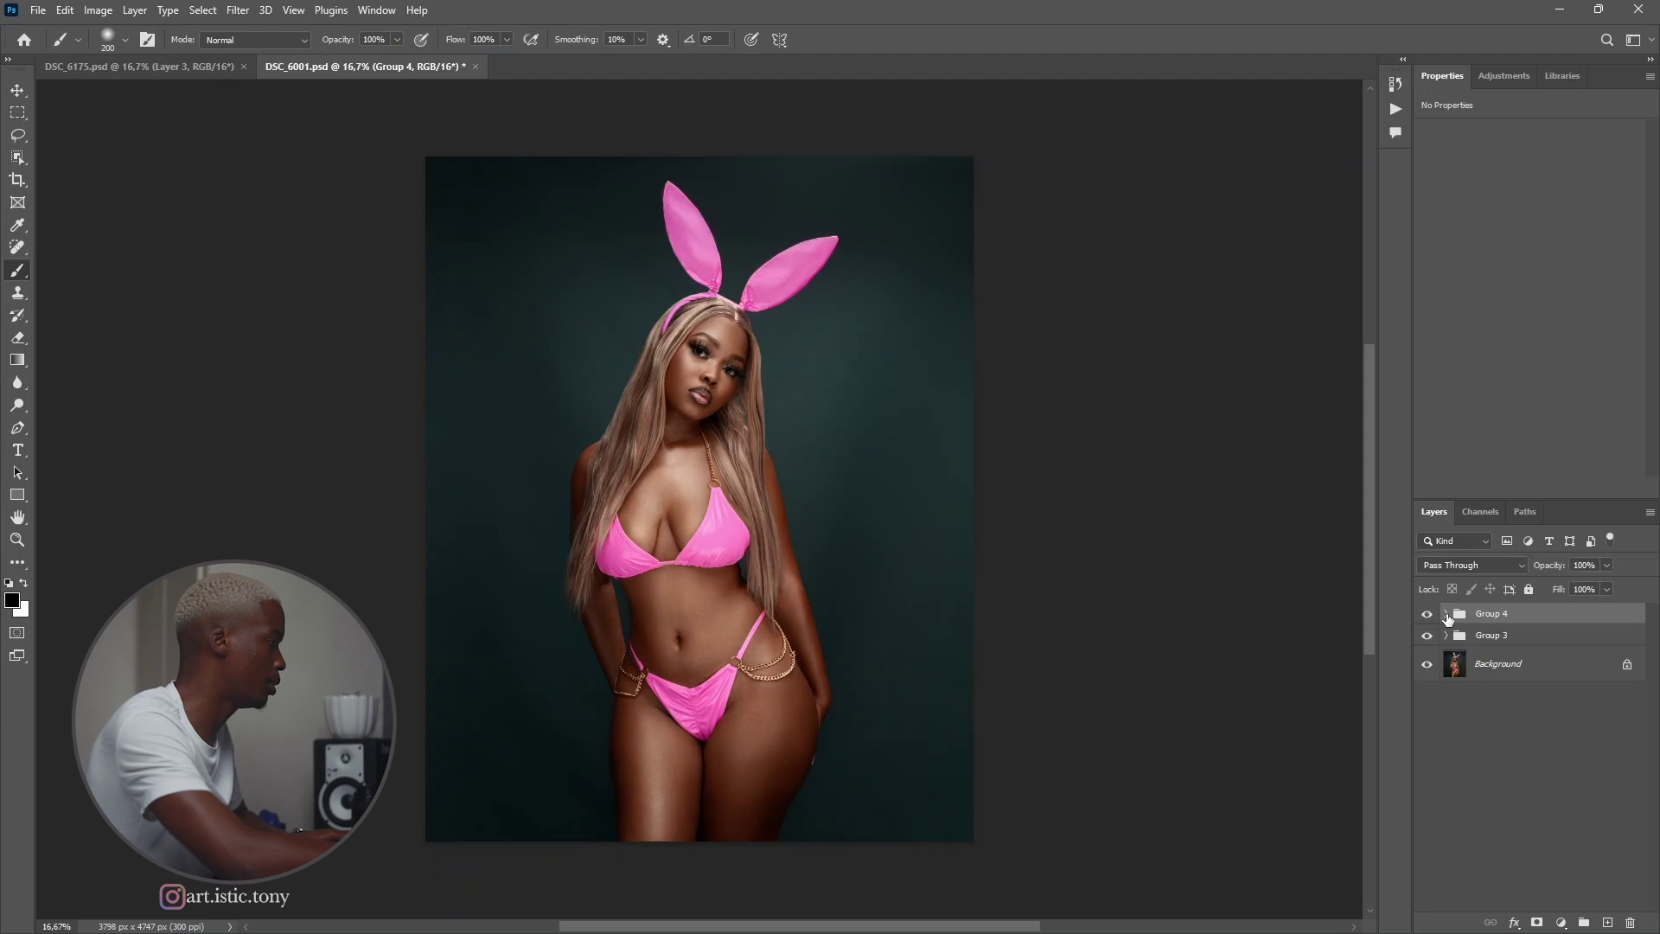
Step: Expand Group 4 and review the blend mode and Blend If settings in the Curves 3 blending options
left_click(1446, 614)
left_click(1447, 615)
left_click(1447, 614)
left_click(1557, 678)
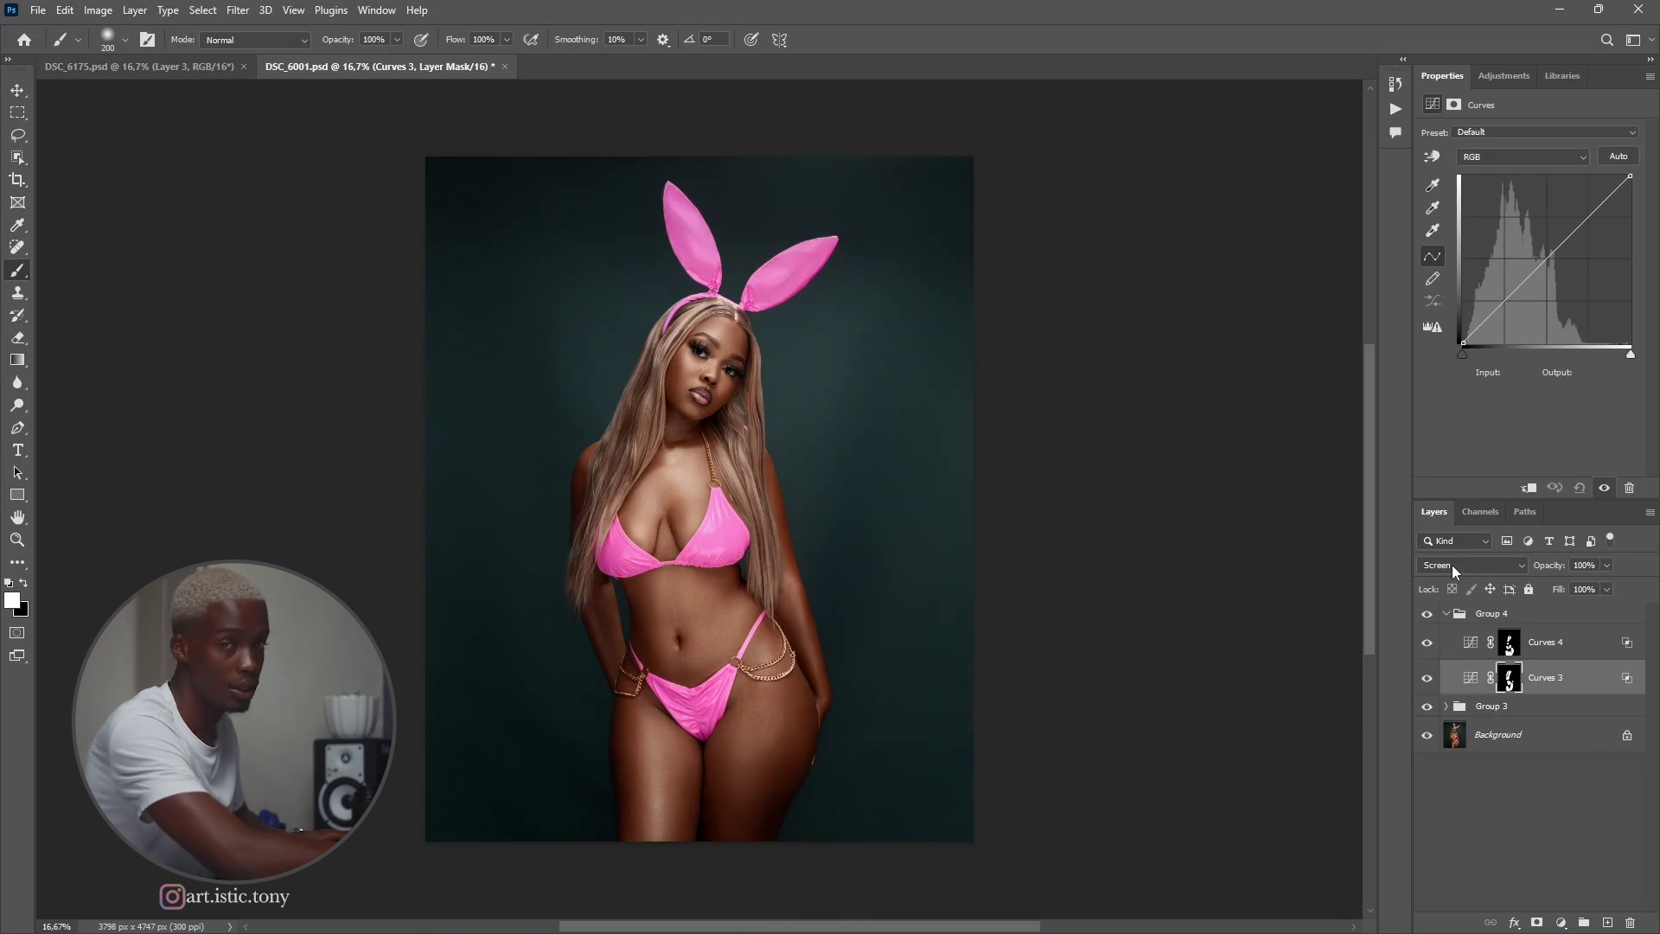
right_click(1609, 679)
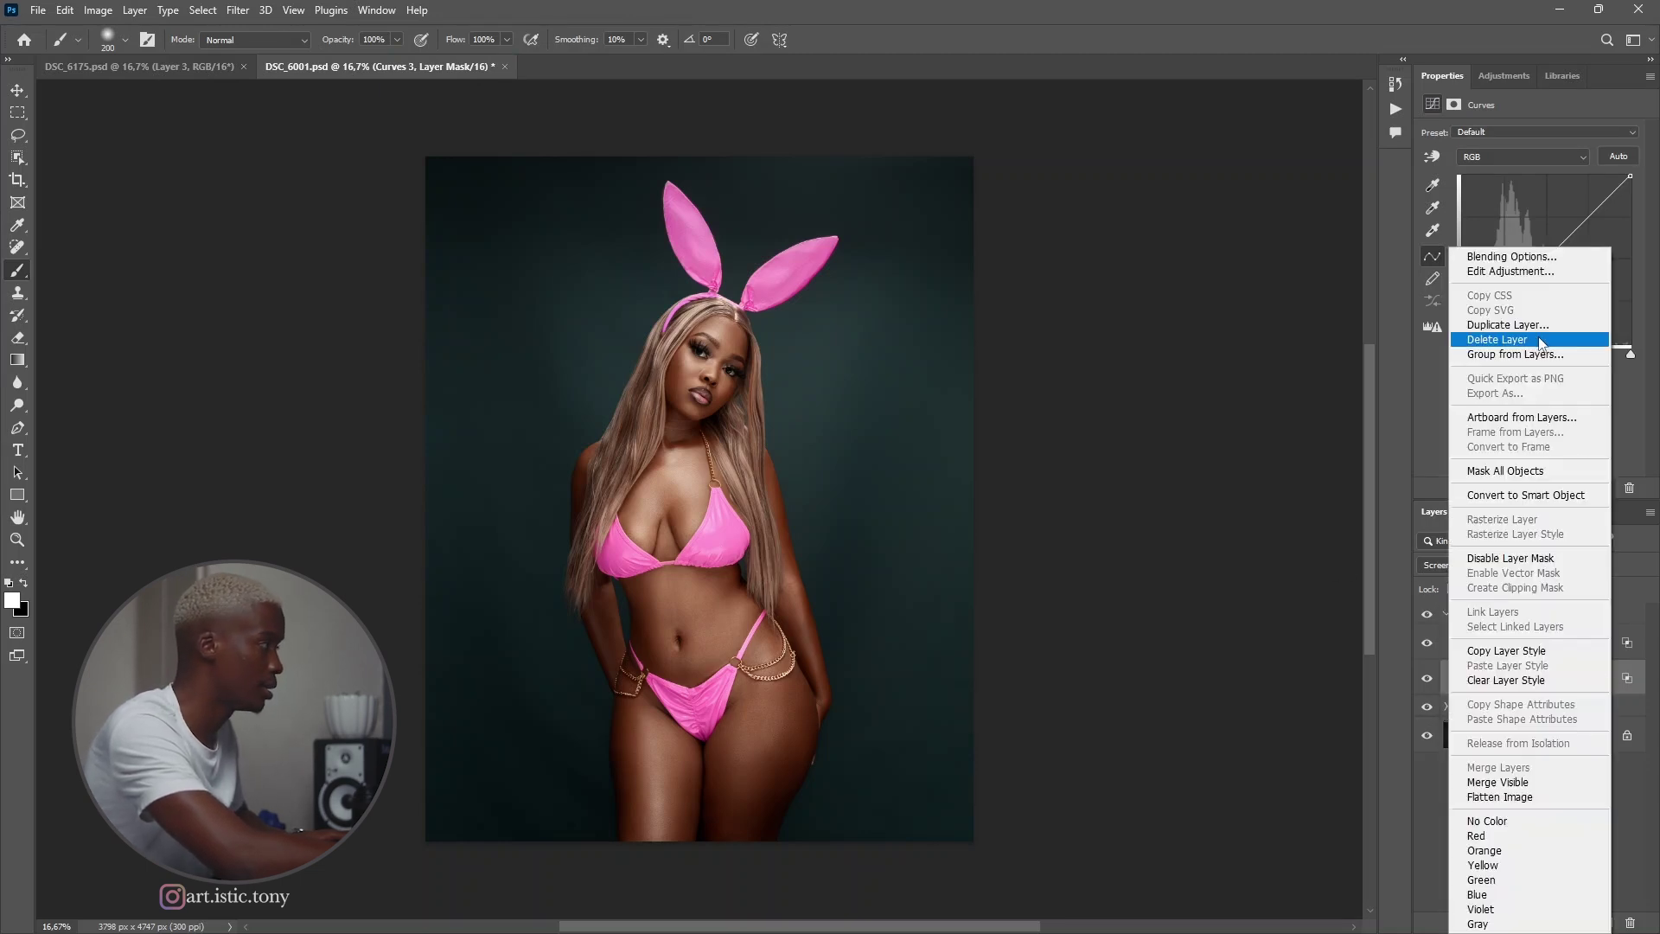
left_click(1287, 380)
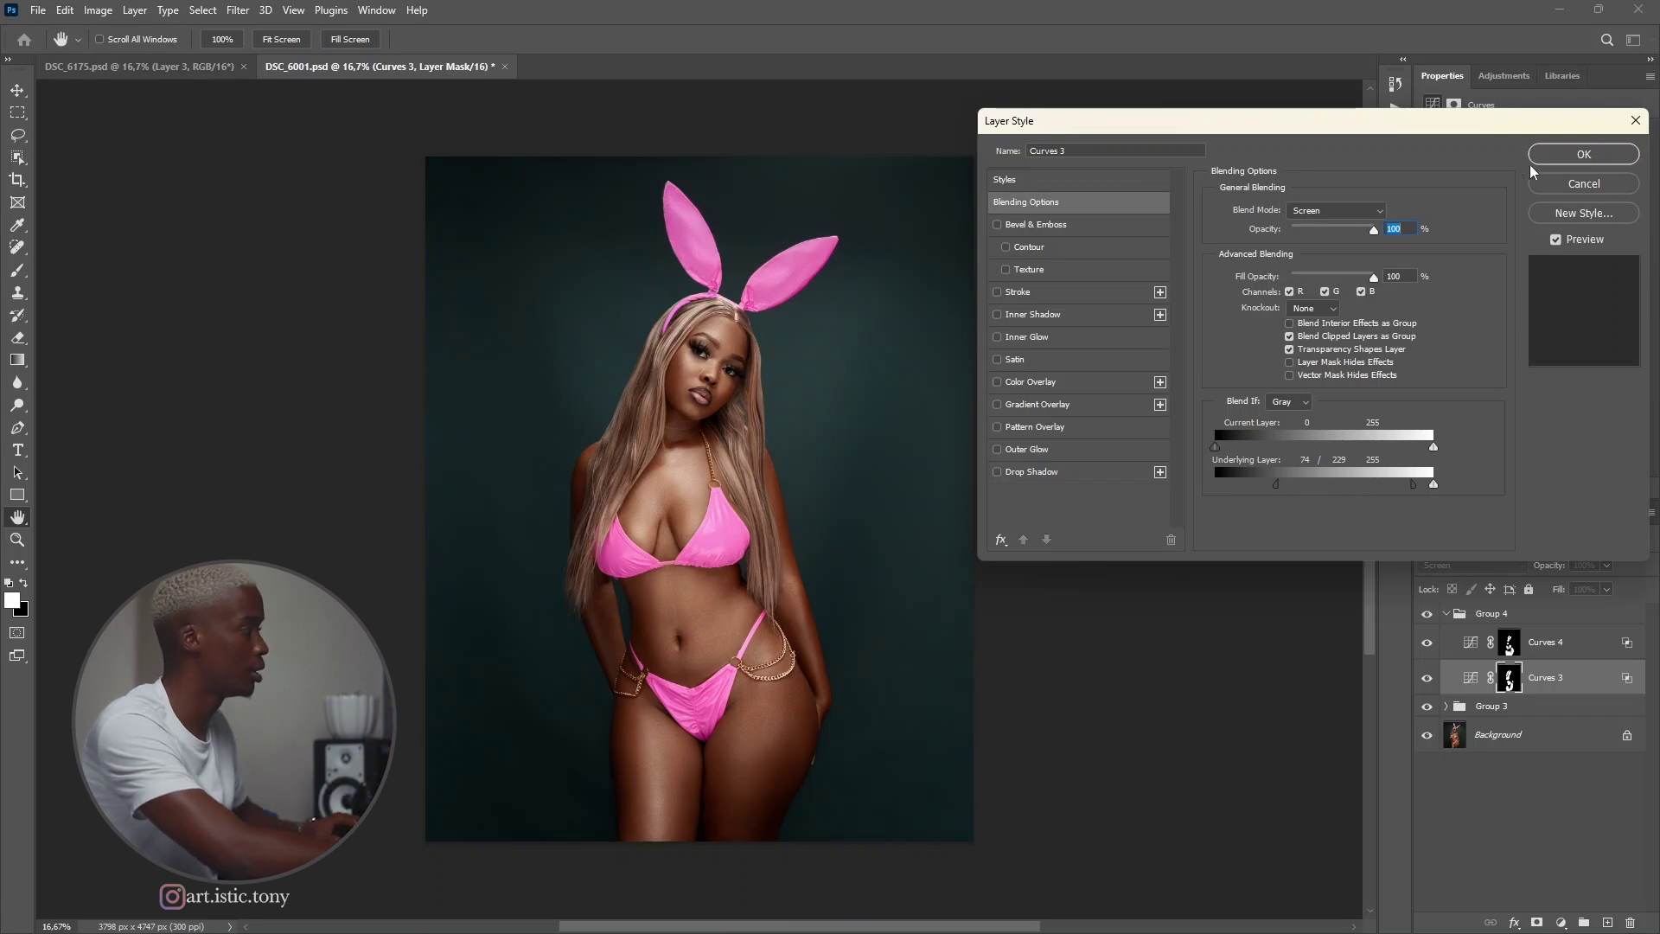
left_click(1588, 155)
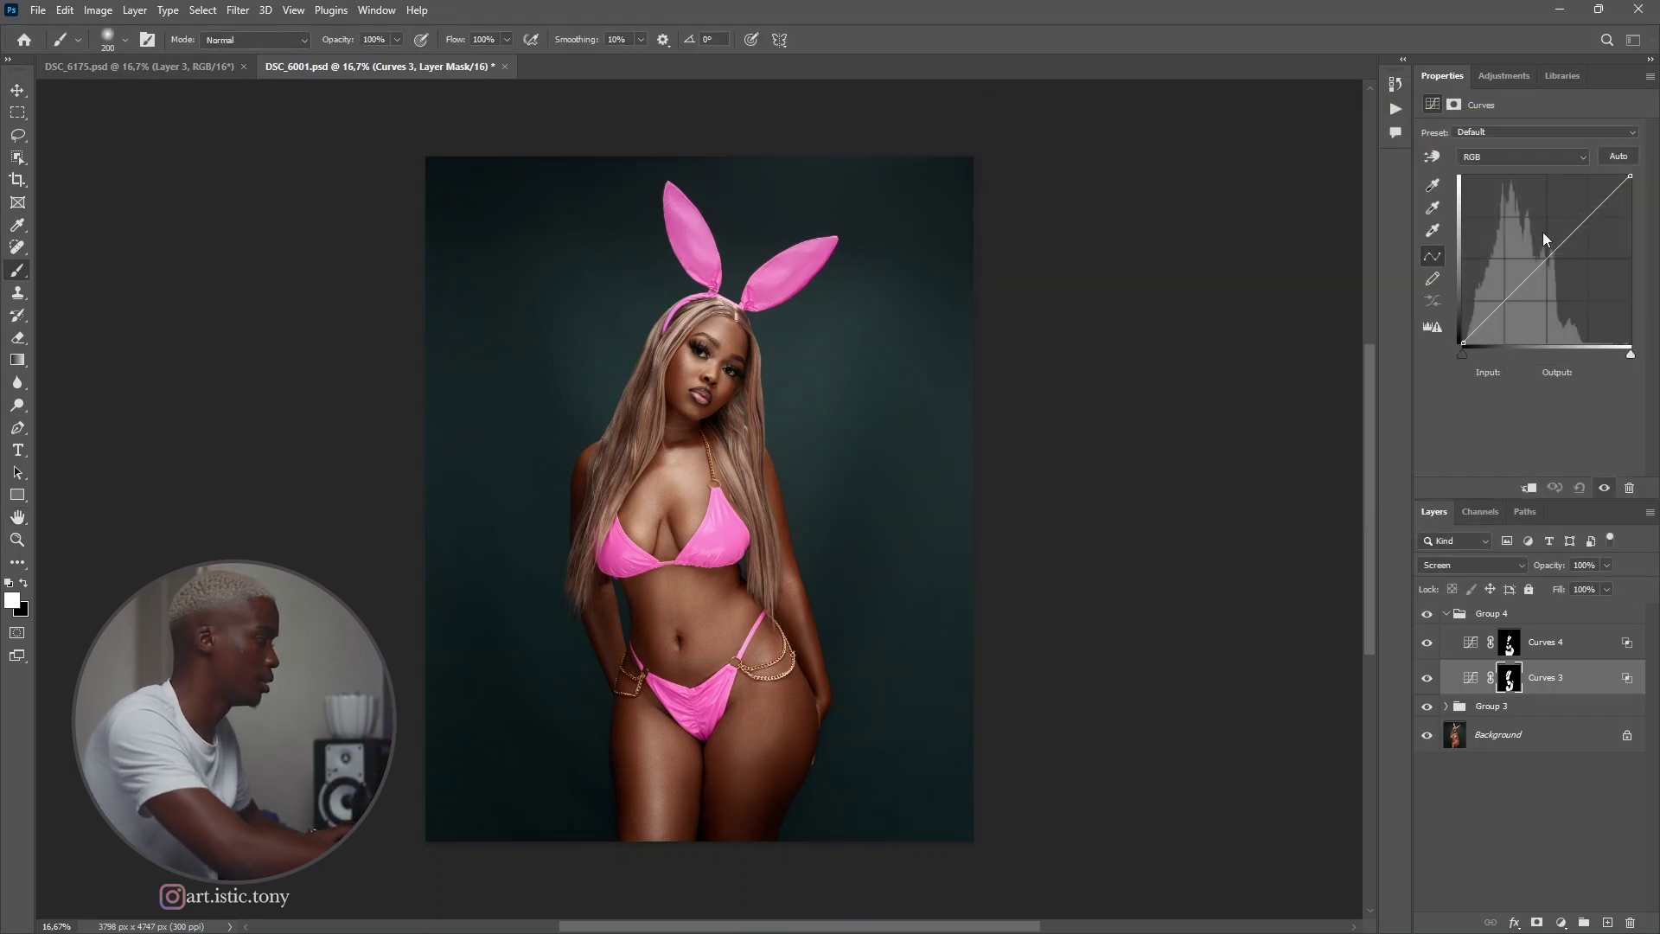
Step: Review the blend mode, opacity and Blend If settings in the Curves 4 blending options
left_click(1549, 644)
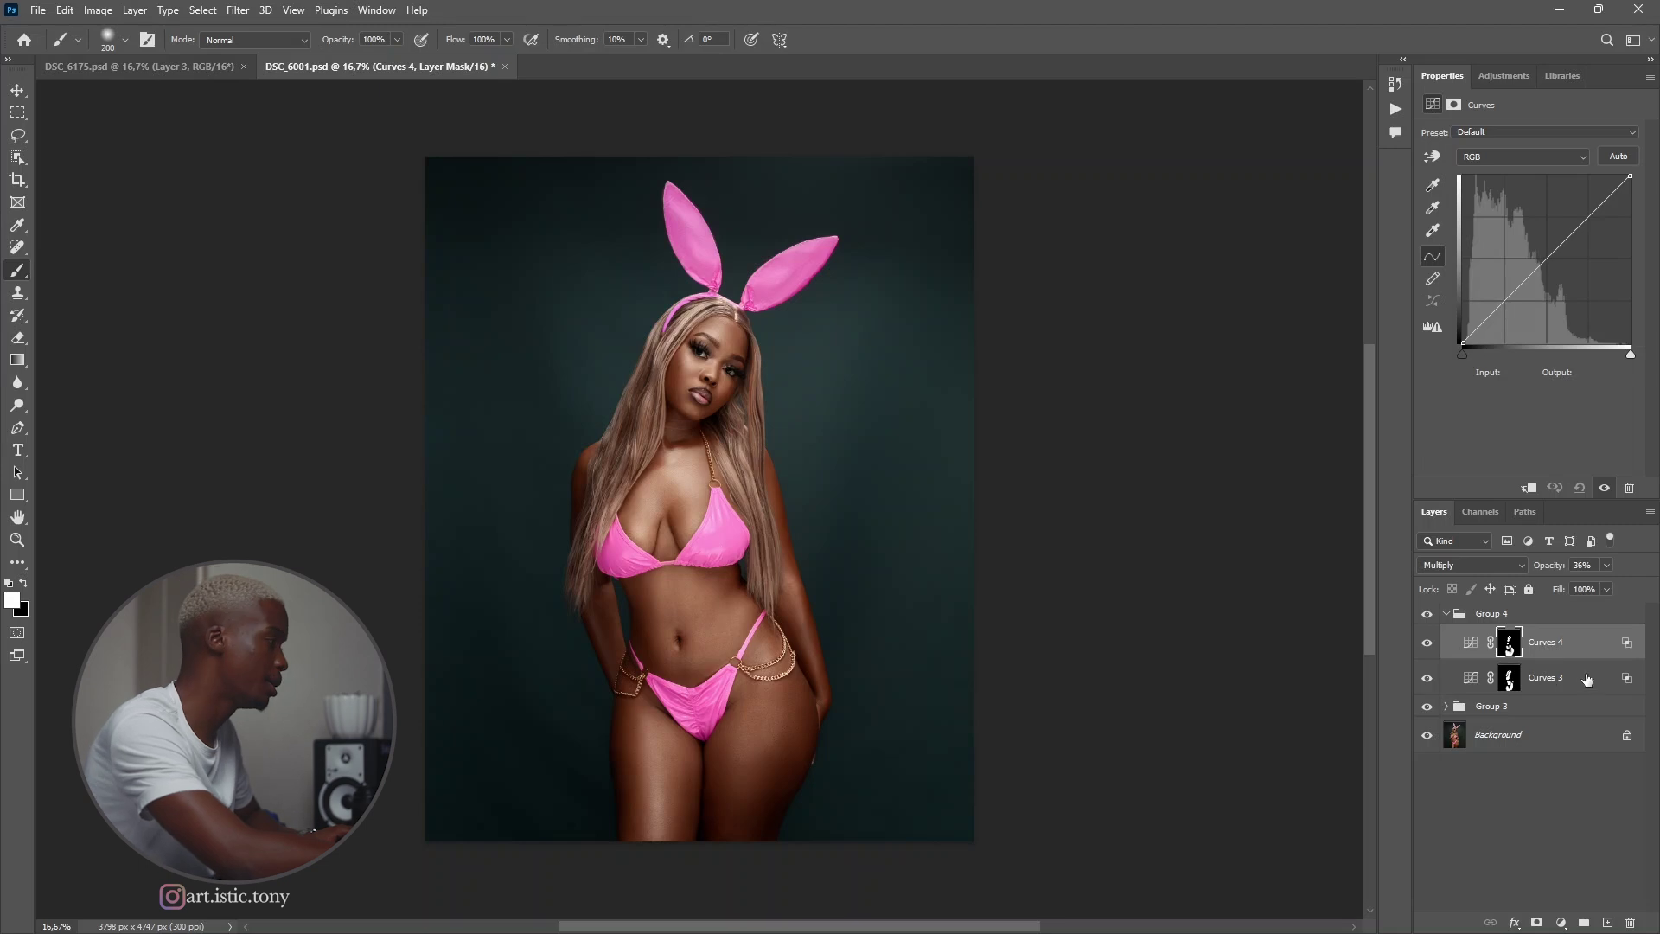
right_click(1557, 645)
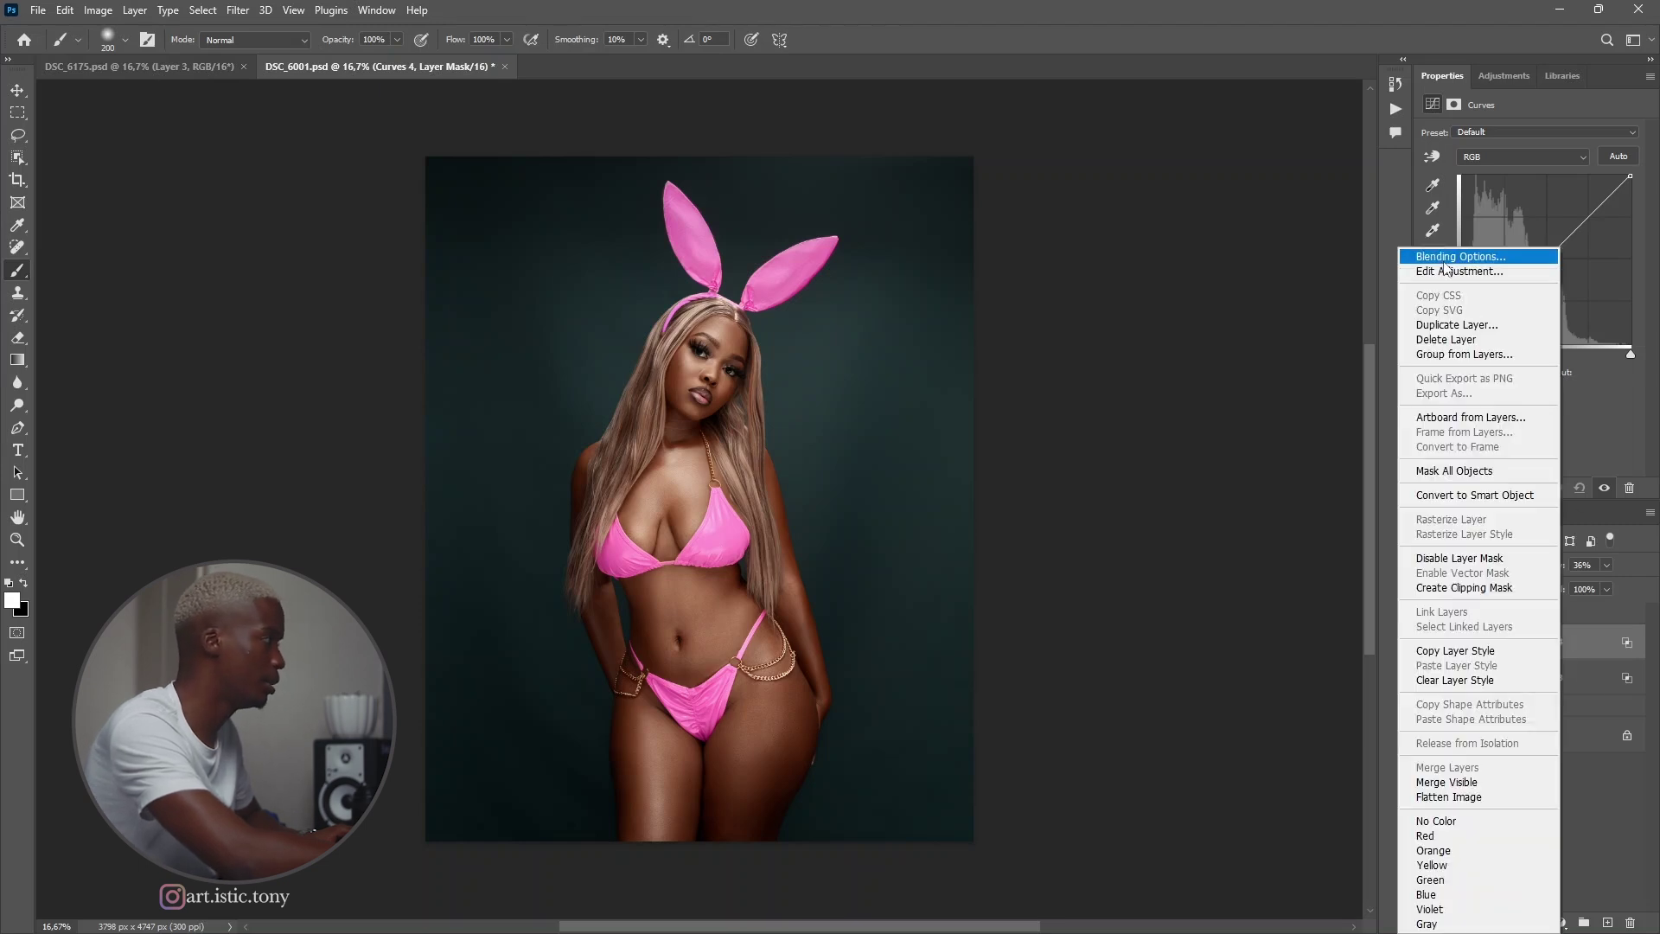
key("Escape")
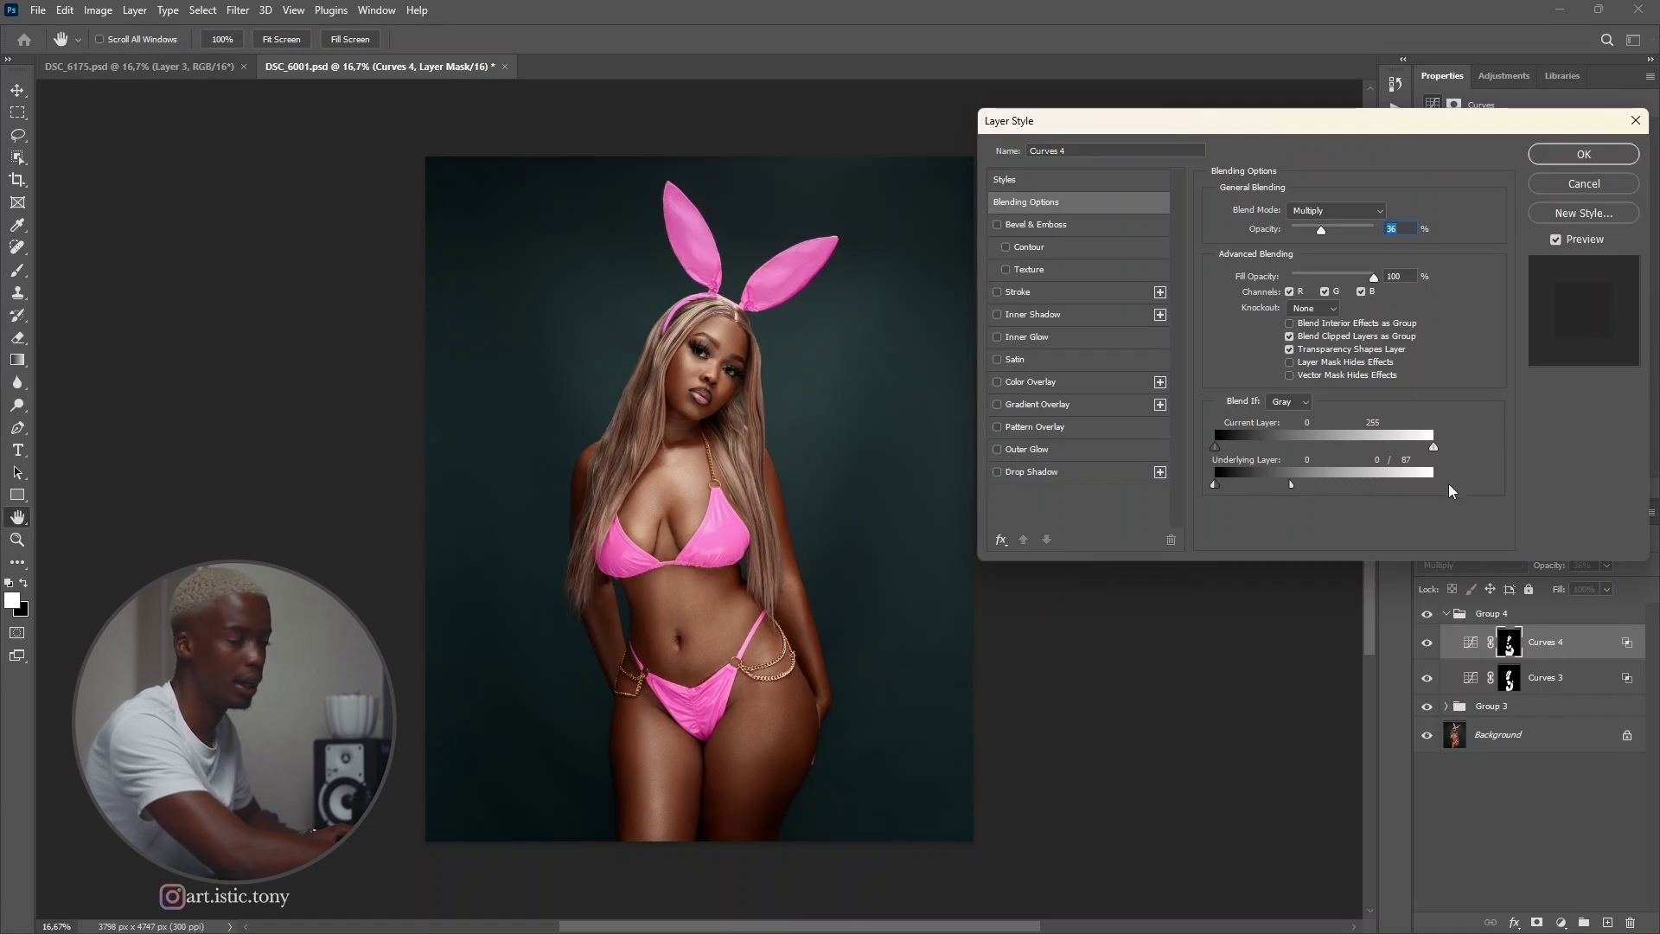
left_click(1568, 149)
Step: Collapse Group 4 and compare the retouched portrait with the original by showing only the Background layer, then restoring all layers
left_click(1445, 616)
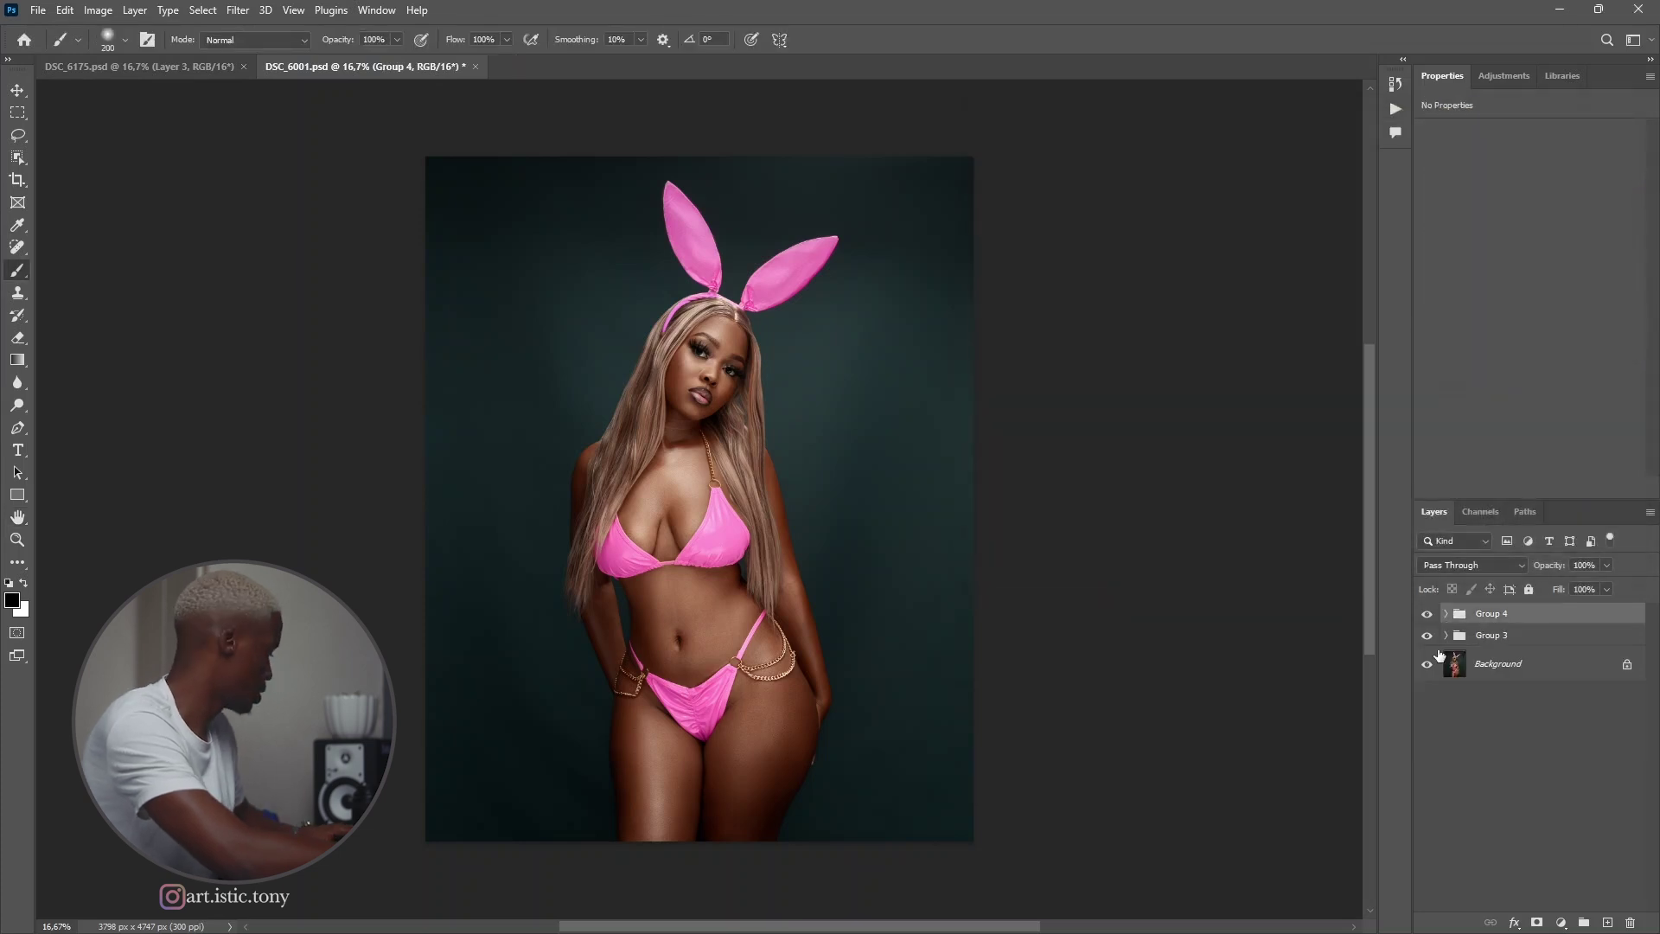
left_click(1427, 665, "alt")
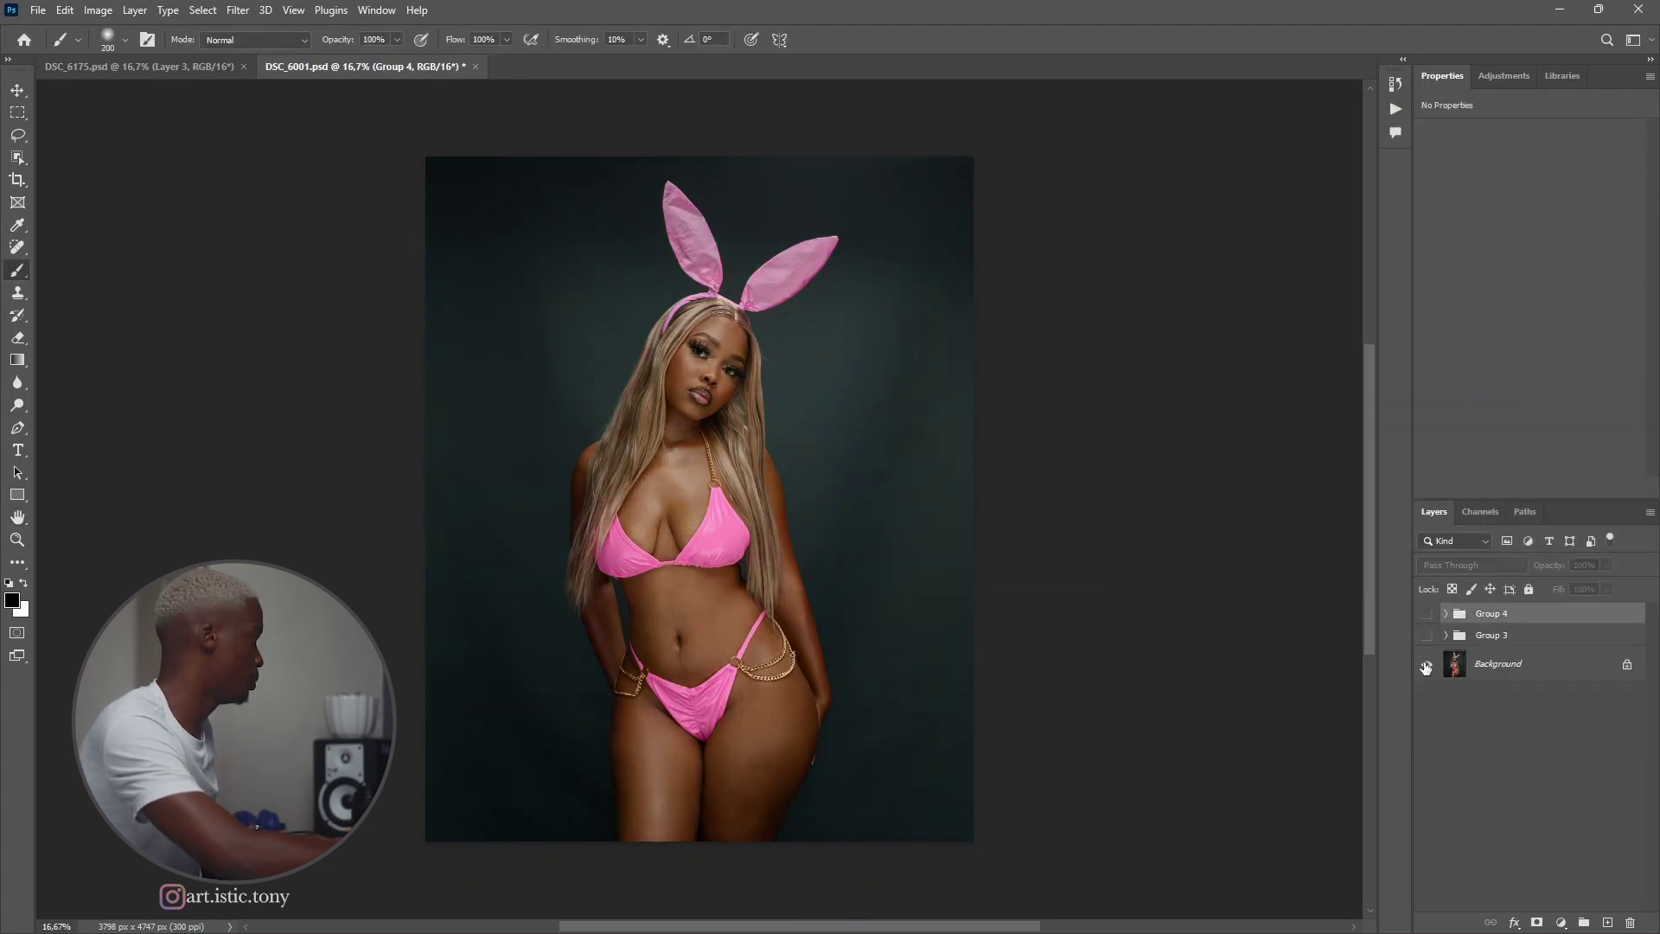
left_click(1427, 666, "alt")
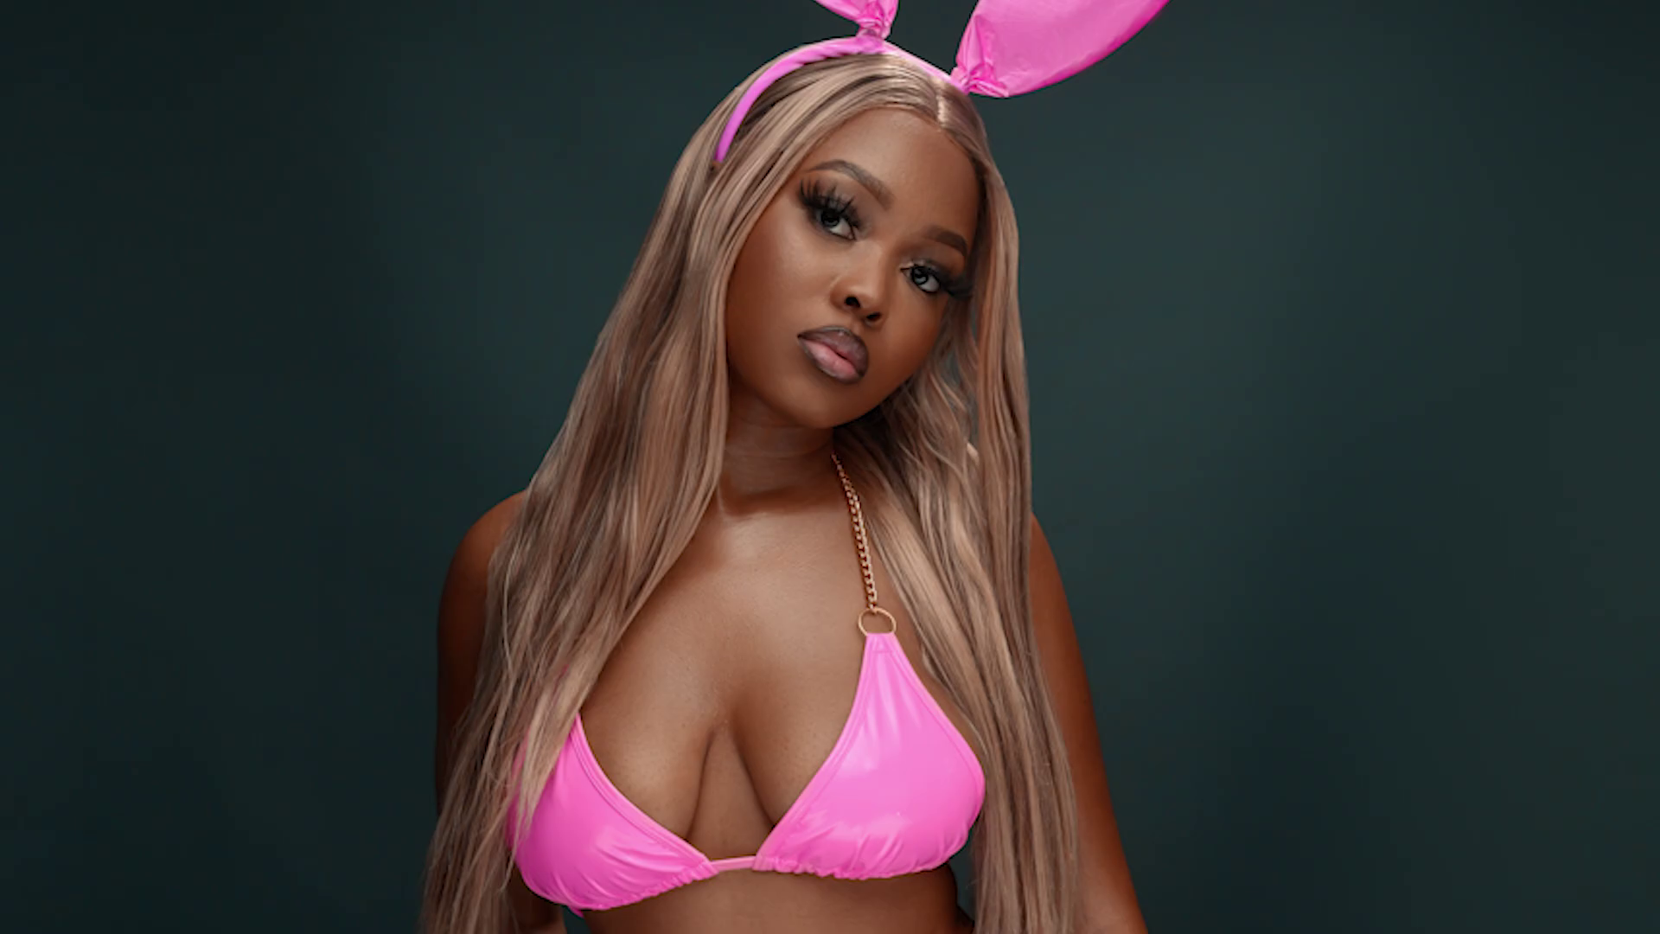